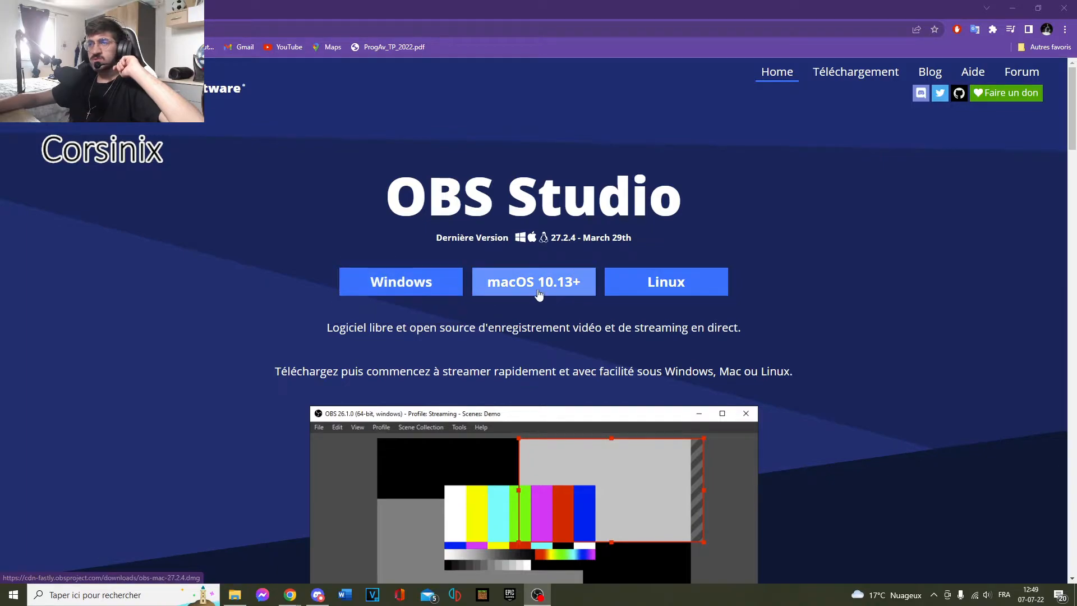
# Download the Windows version of OBS Studio, then launch its installer and cancel the setup
pyautogui.click(417, 292)
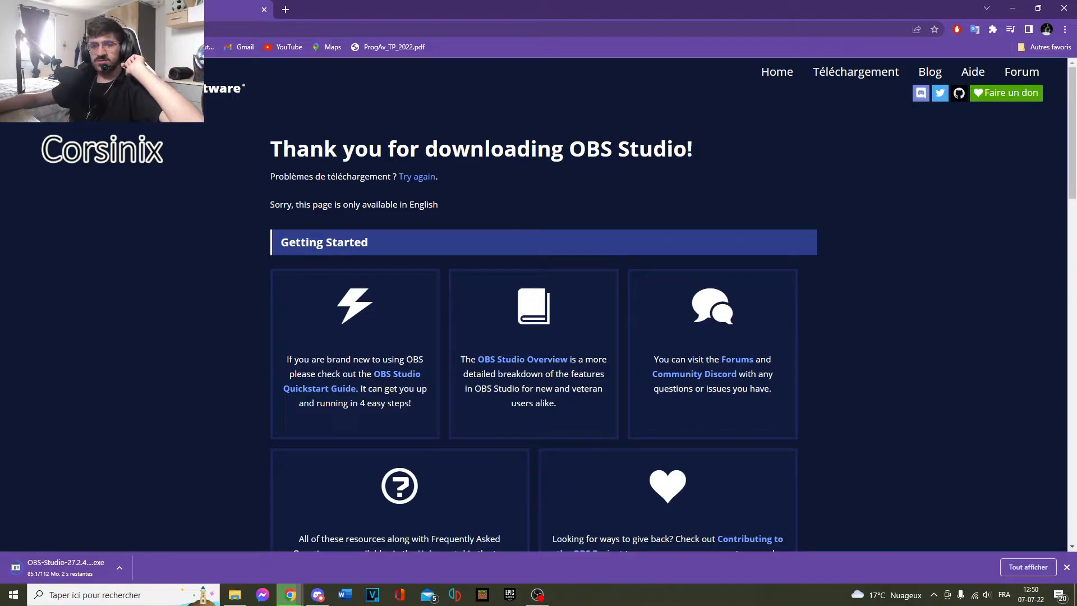
pyautogui.click(34, 569)
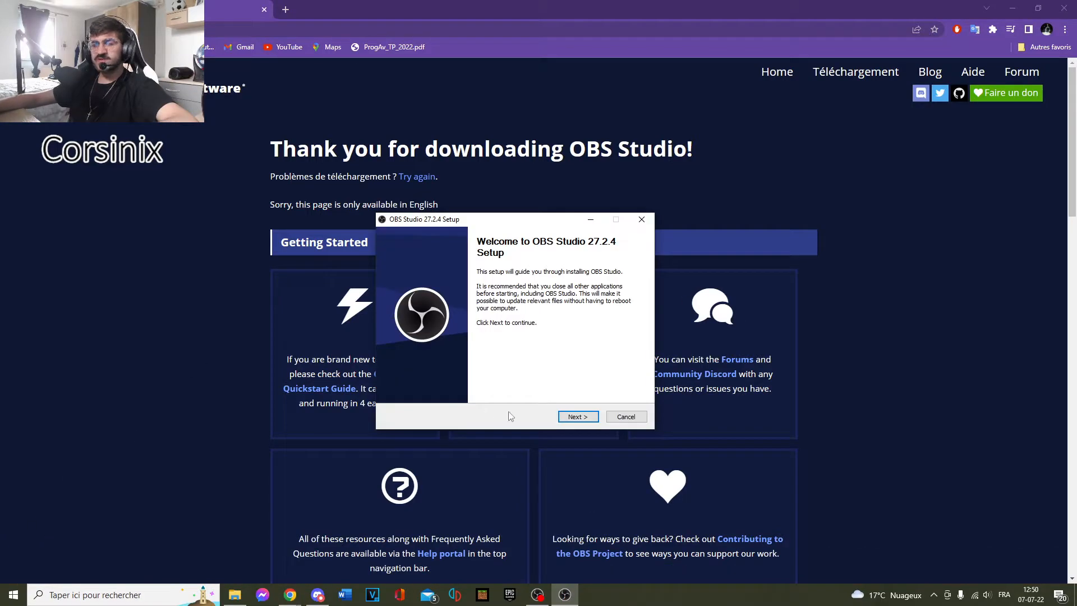
pyautogui.click(570, 417)
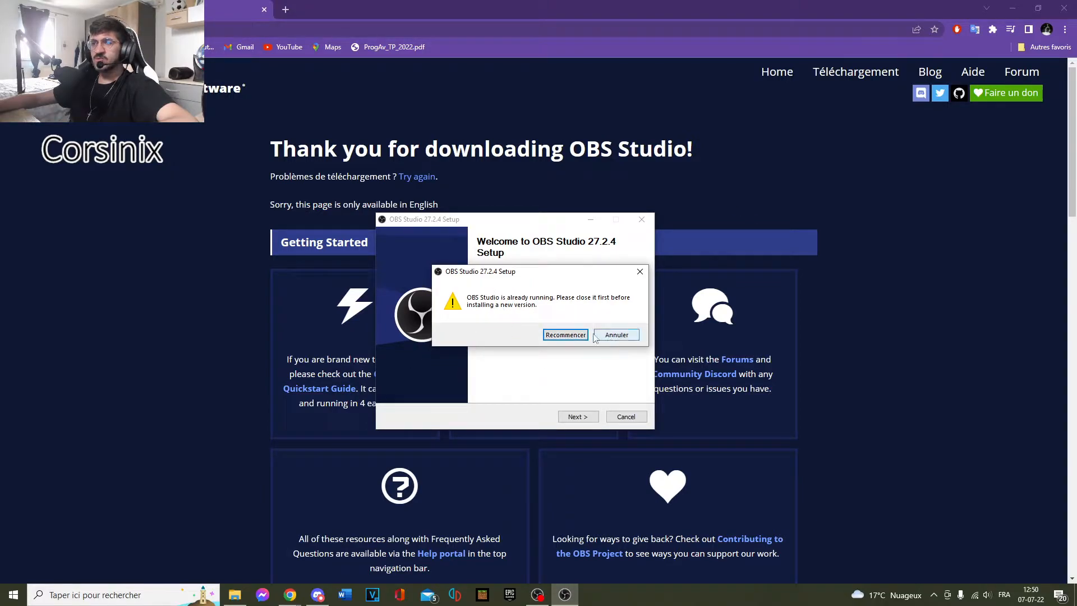
pyautogui.click(612, 334)
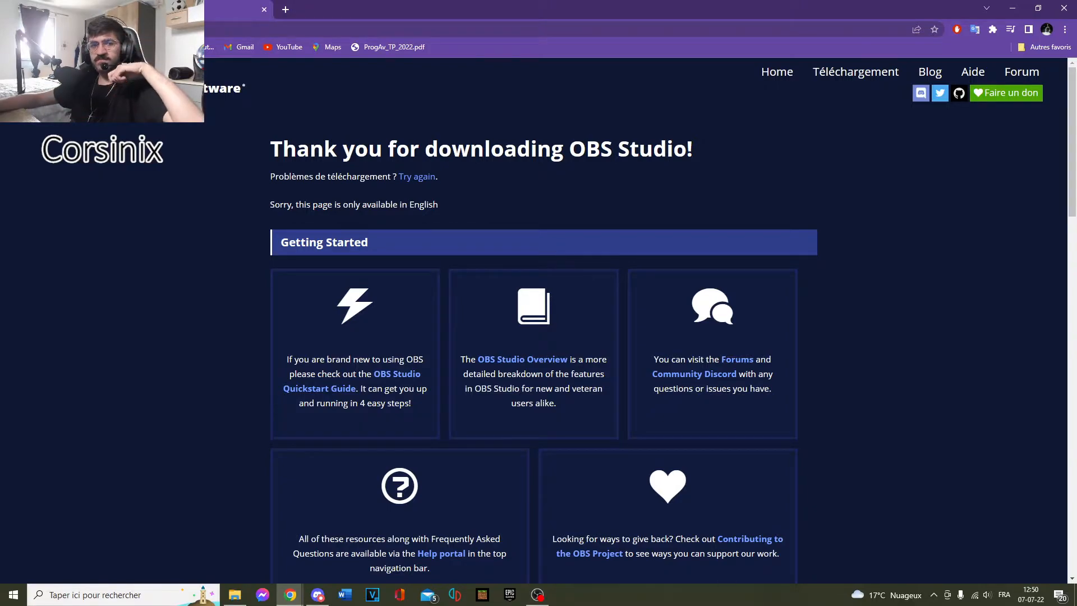
# Switch to OBS Studio, open its settings and review the General options
pyautogui.click(537, 595)
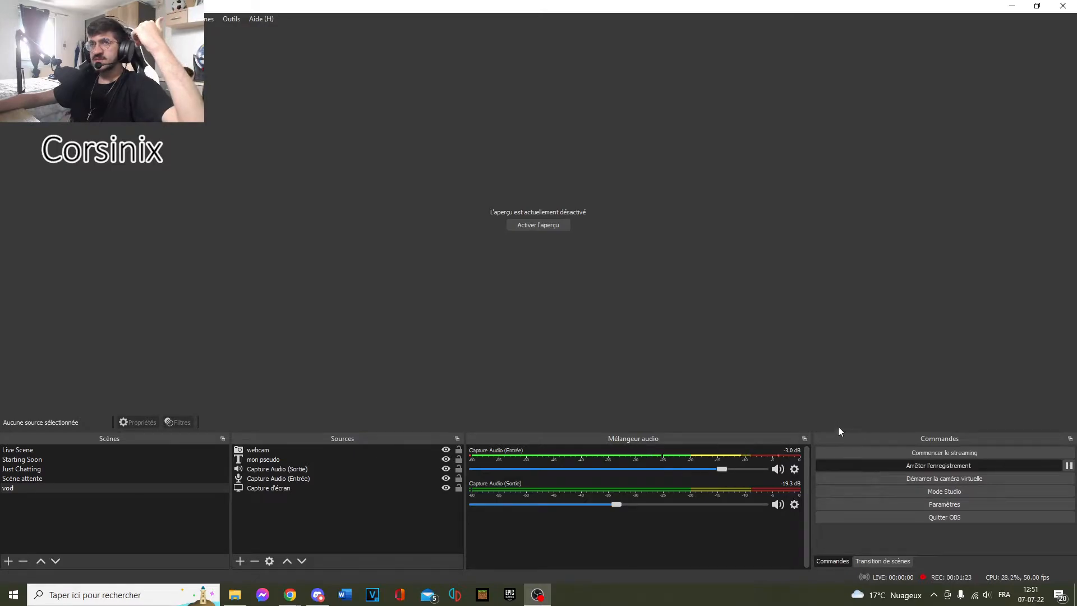
pyautogui.click(865, 502)
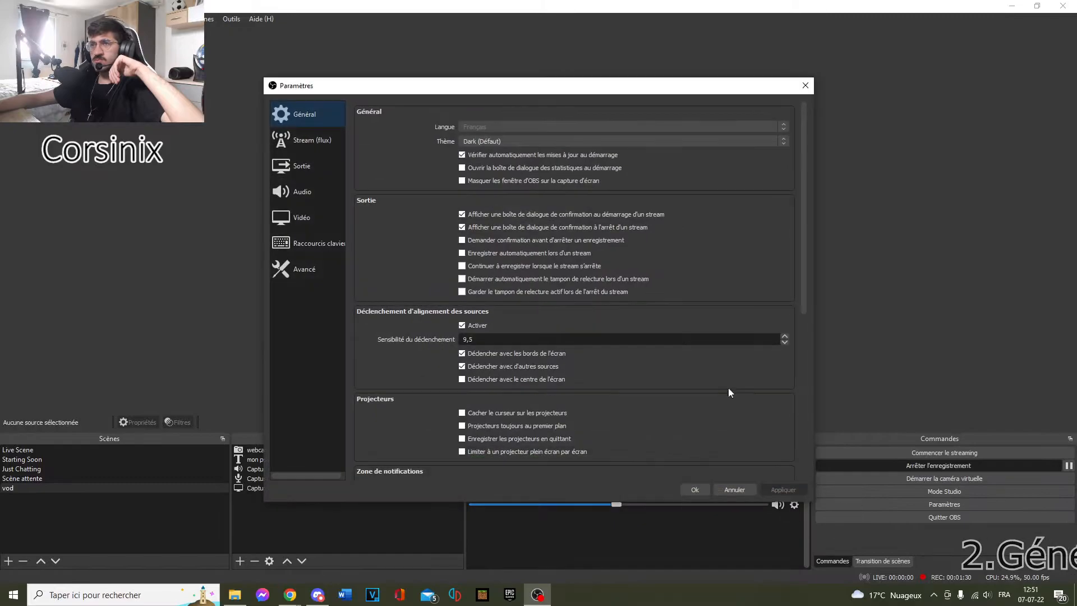
pyautogui.moveTo(432, 91); pyautogui.dragTo(414, 71)
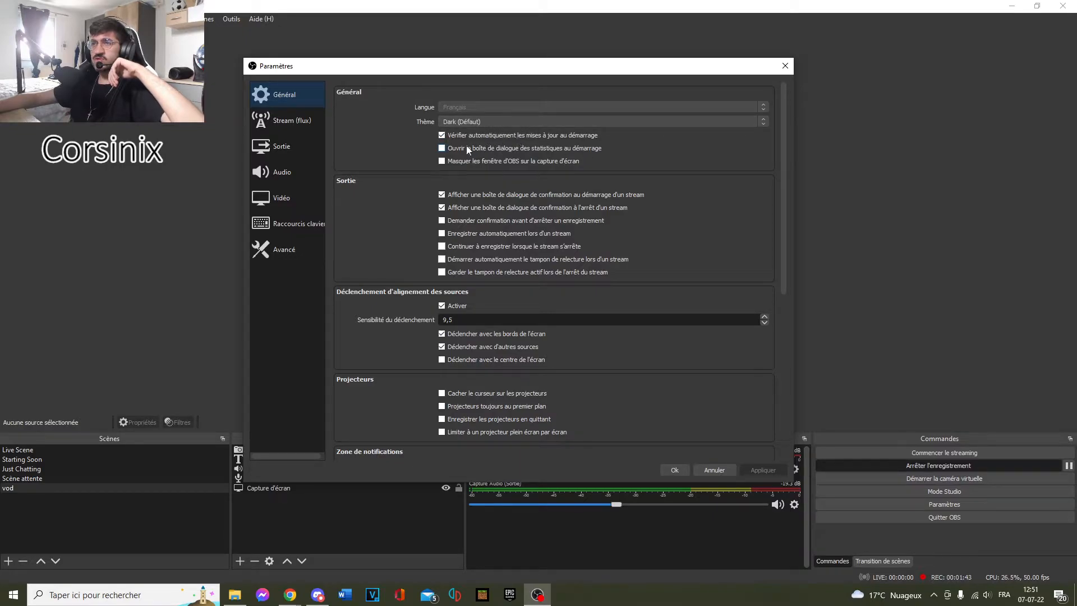
pyautogui.scroll(-7, 473, 197)
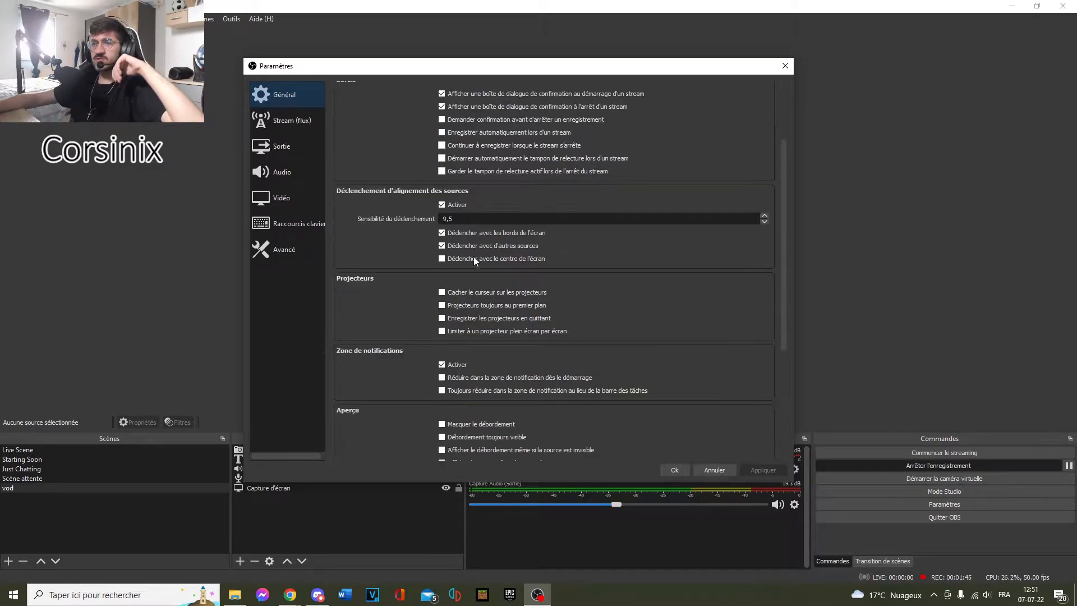
pyautogui.scroll(-1, 556, 322)
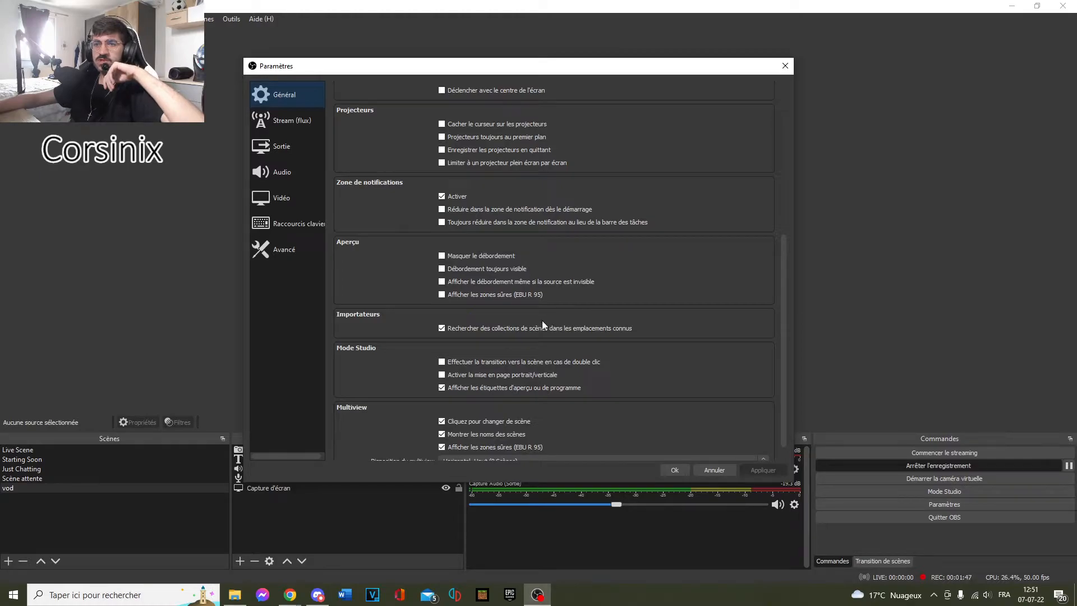
pyautogui.scroll(8, 497, 353)
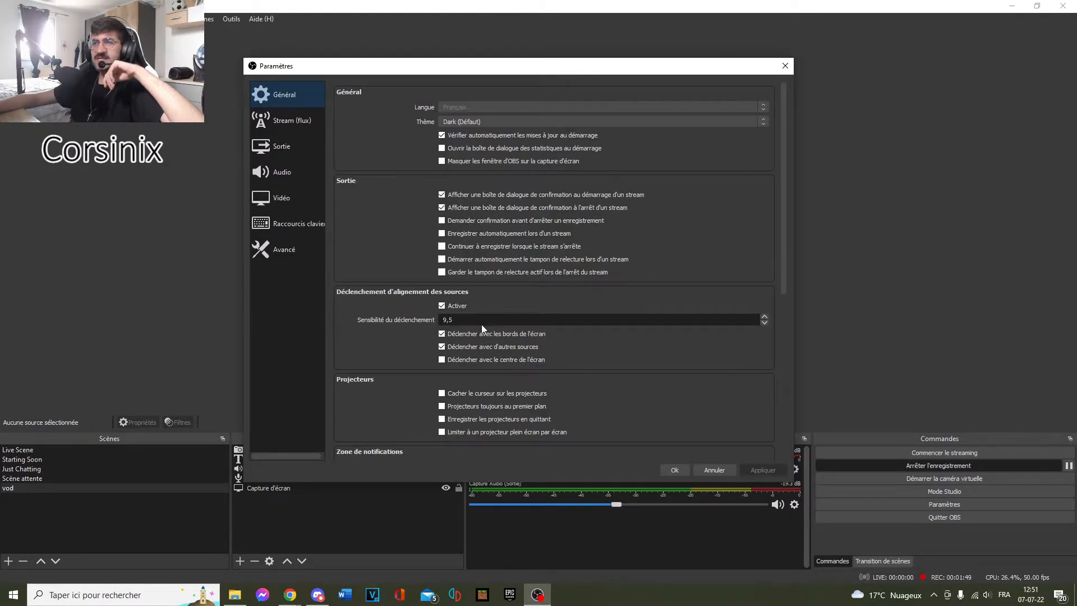
# Review the service and server choices in the stream settings
pyautogui.click(292, 121)
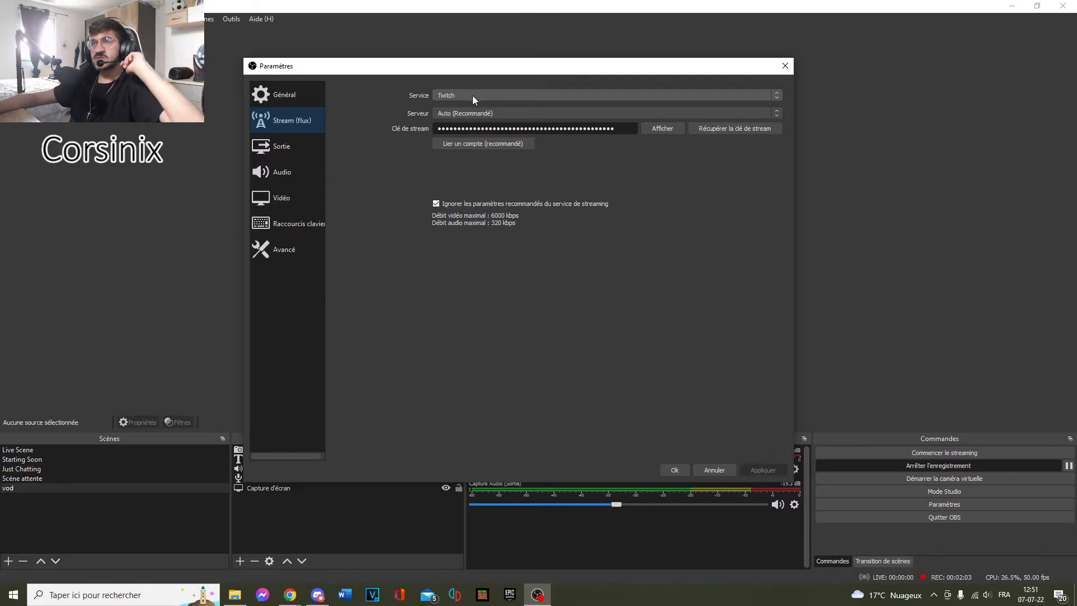
pyautogui.click(743, 96)
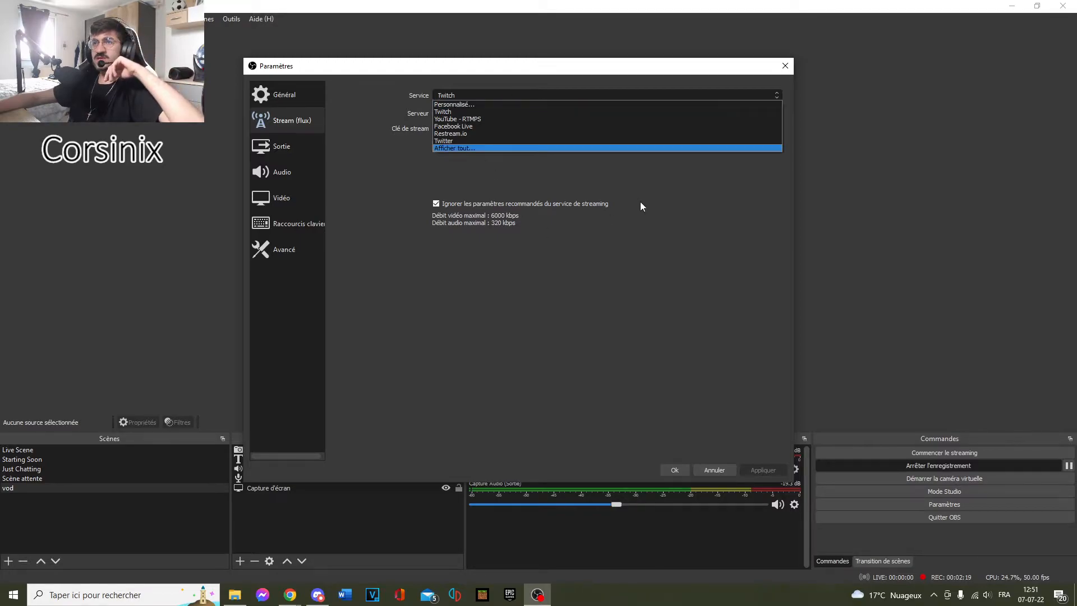
pyautogui.click(687, 202)
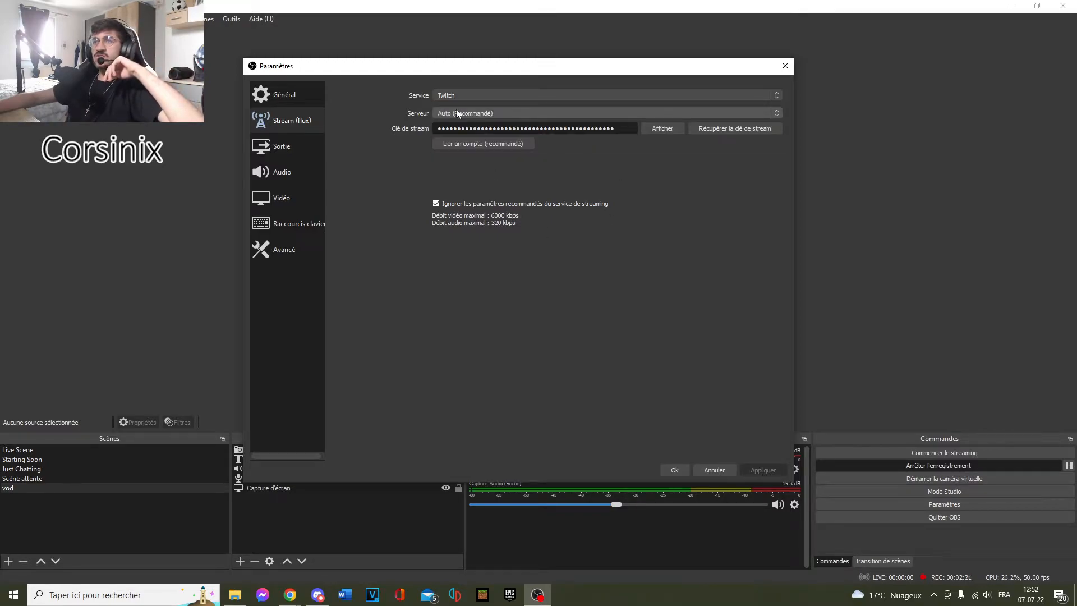
pyautogui.click(730, 117)
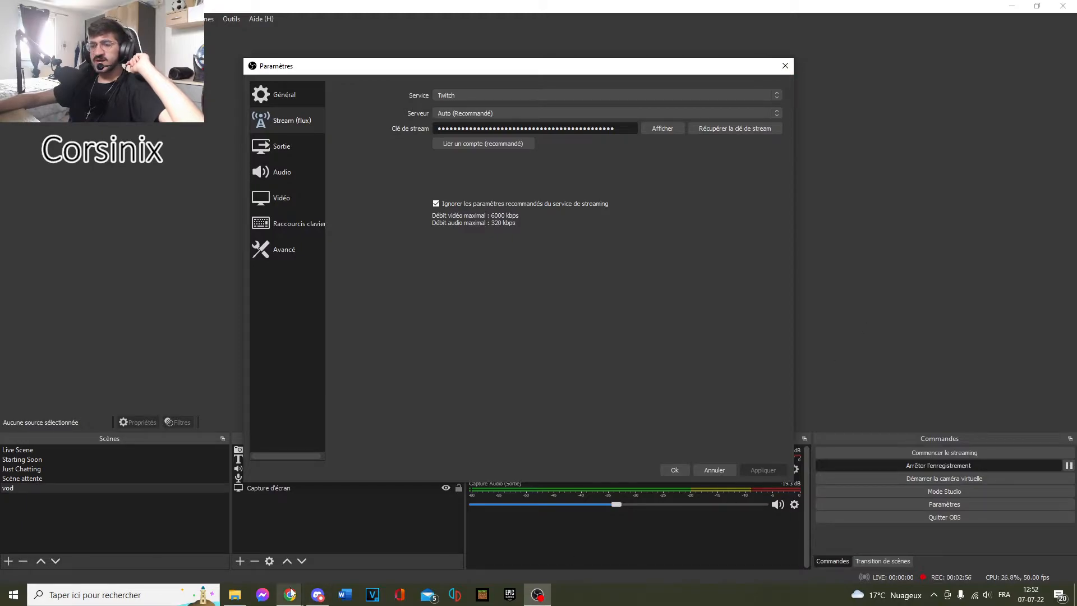
# Switch to Chrome, search Google for twitch in a new tab and open the Twitch website
pyautogui.moveTo(289, 593)
pyautogui.click(272, 572)
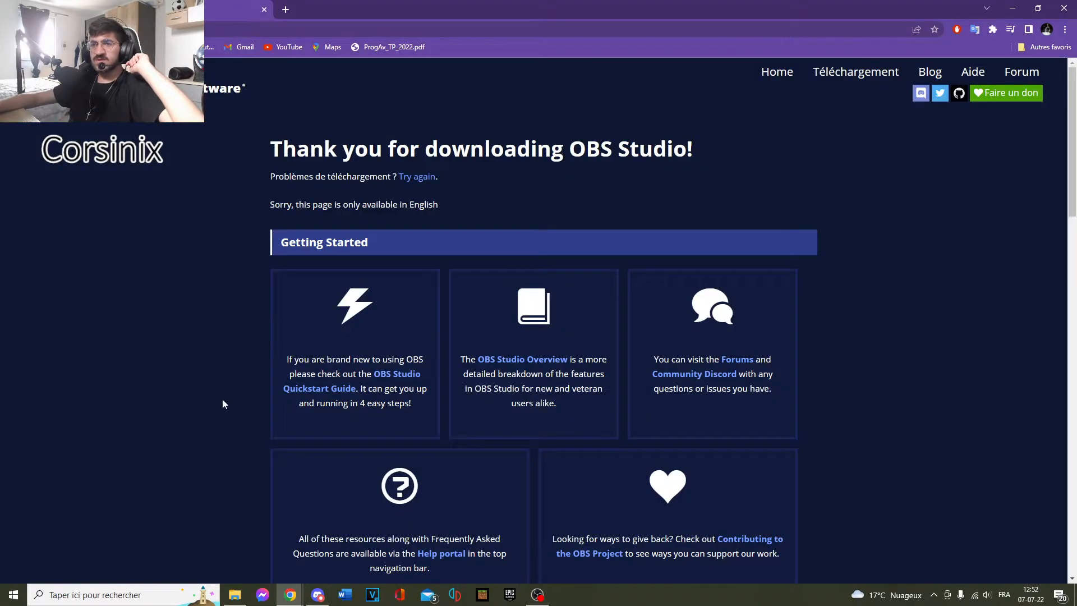
pyautogui.click(285, 10)
pyautogui.click(466, 235)
pyautogui.write('t')
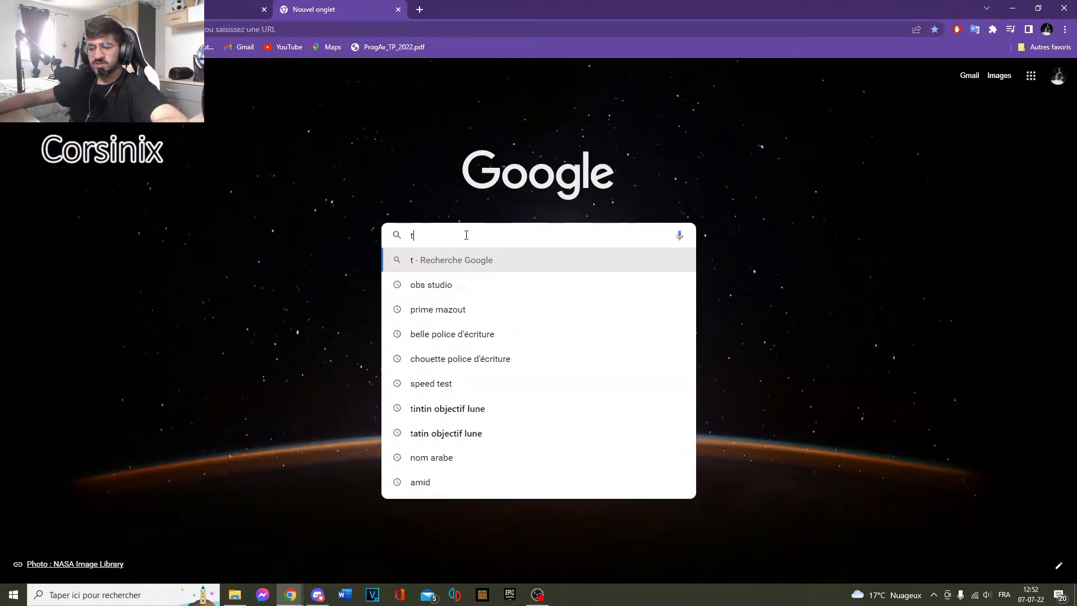
pyautogui.write('w')
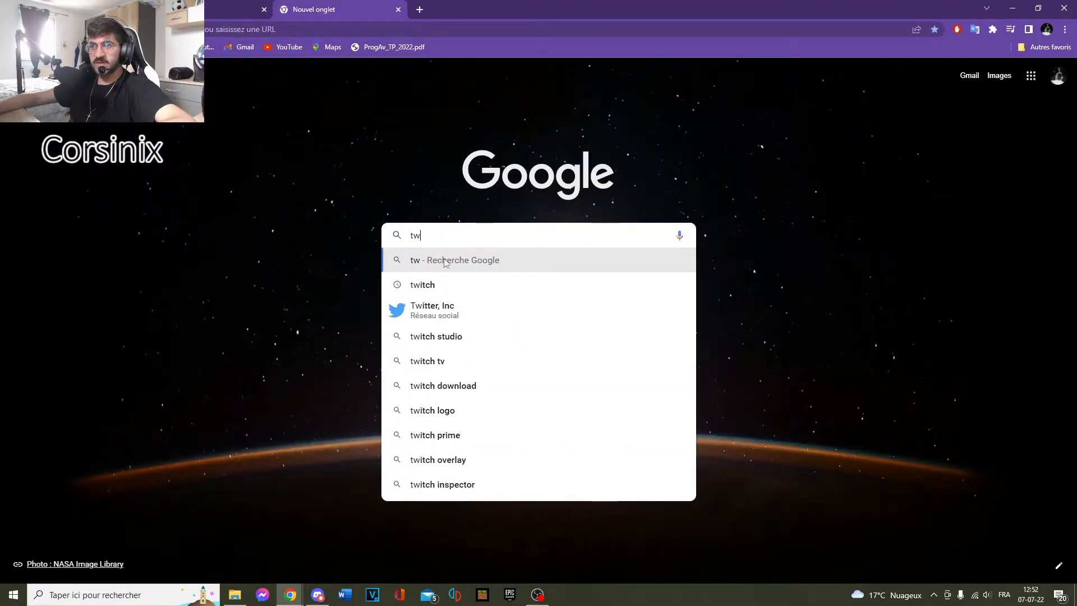
pyautogui.click(443, 283)
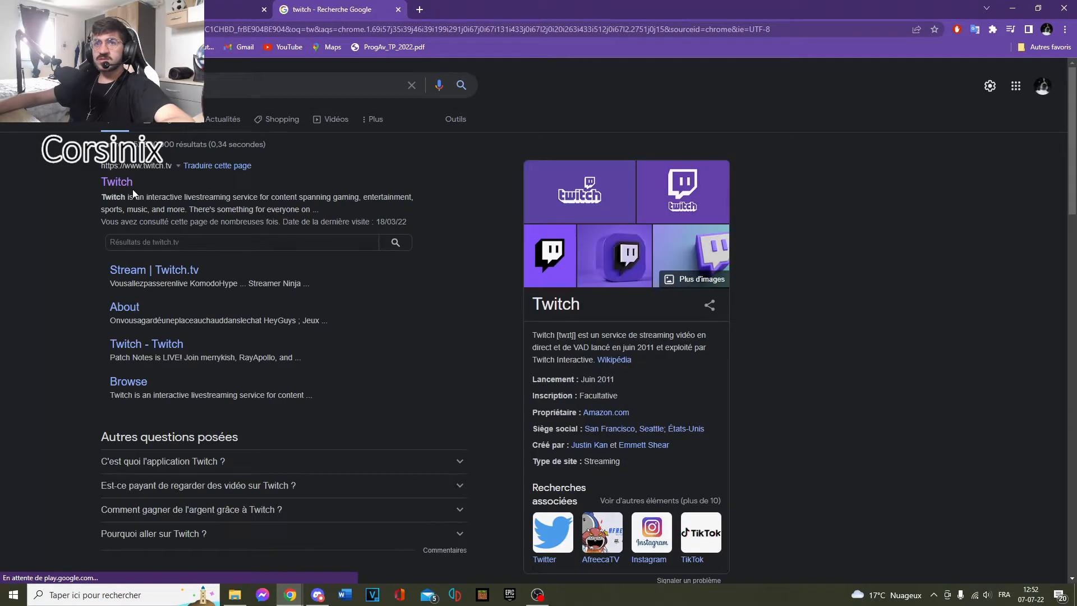
pyautogui.click(126, 184)
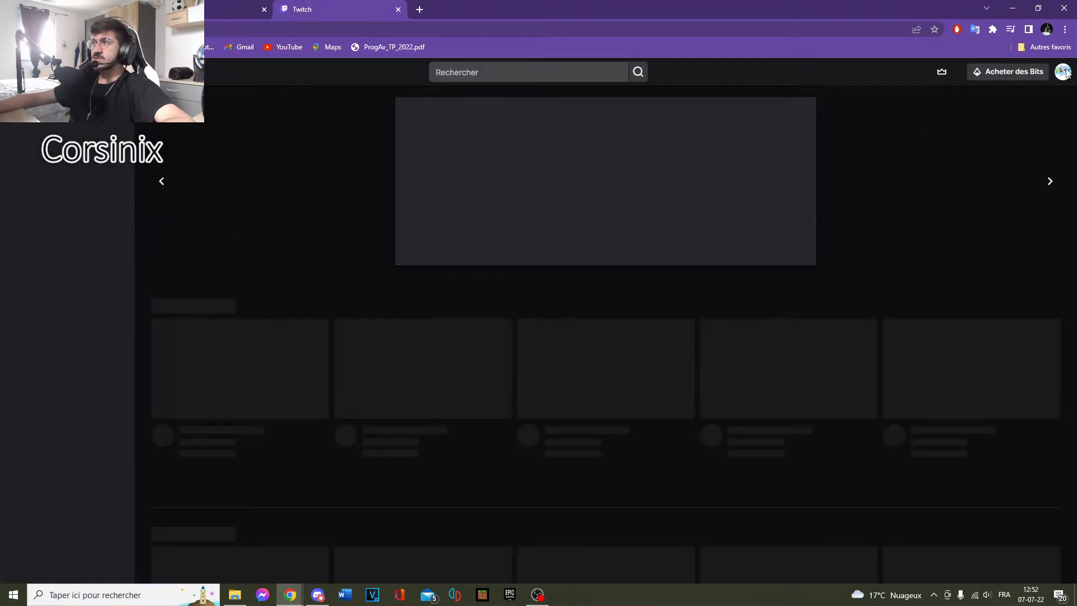
# View the primary stream key section in the Twitch channel's stream settings and return to OBS Studio
pyautogui.click(1065, 73)
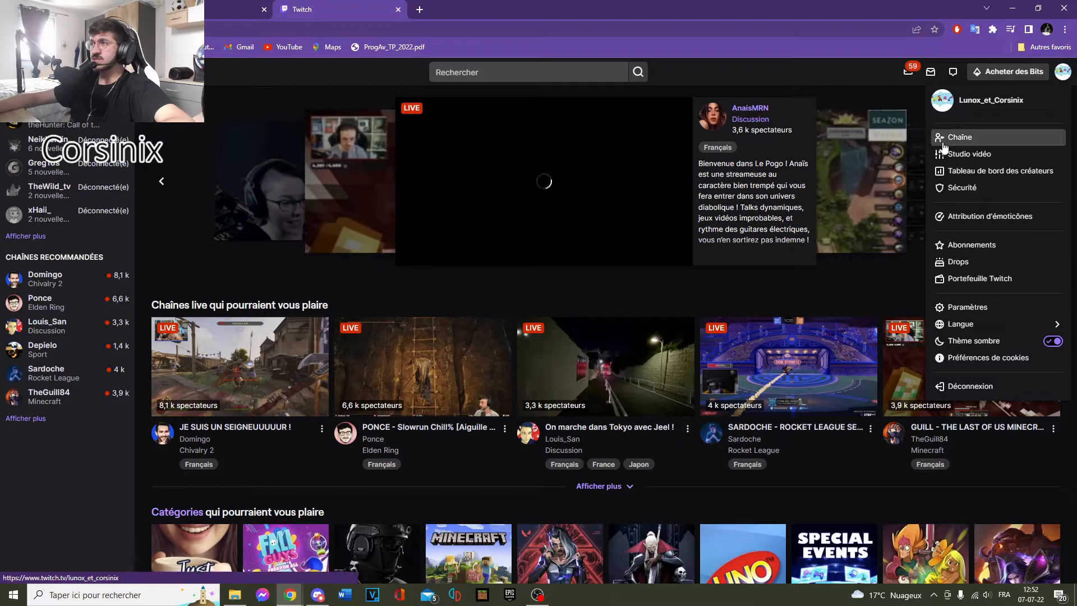
pyautogui.click(954, 161)
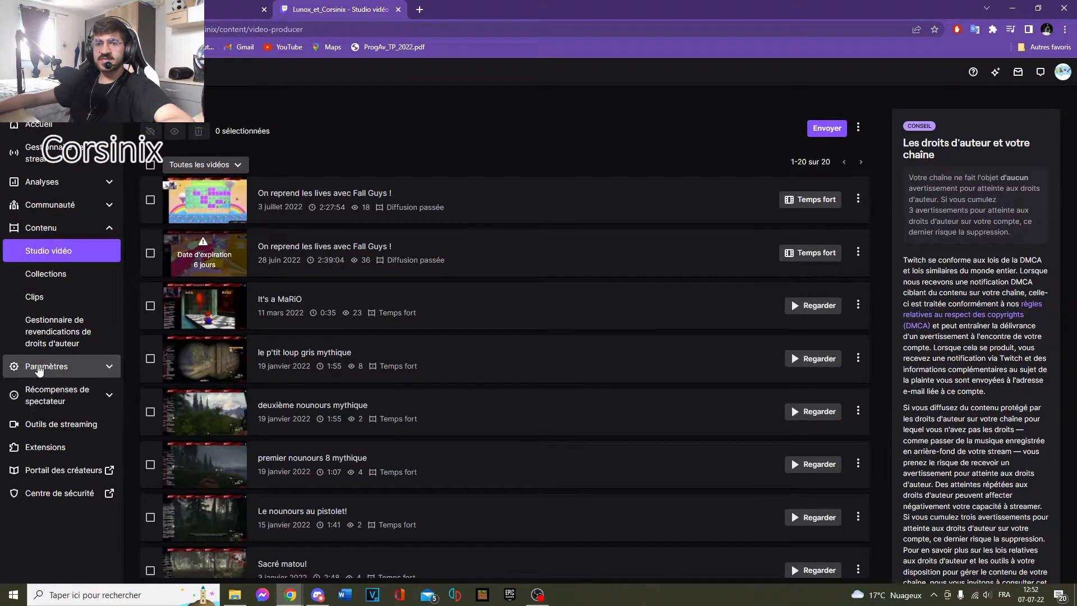
pyautogui.click(39, 368)
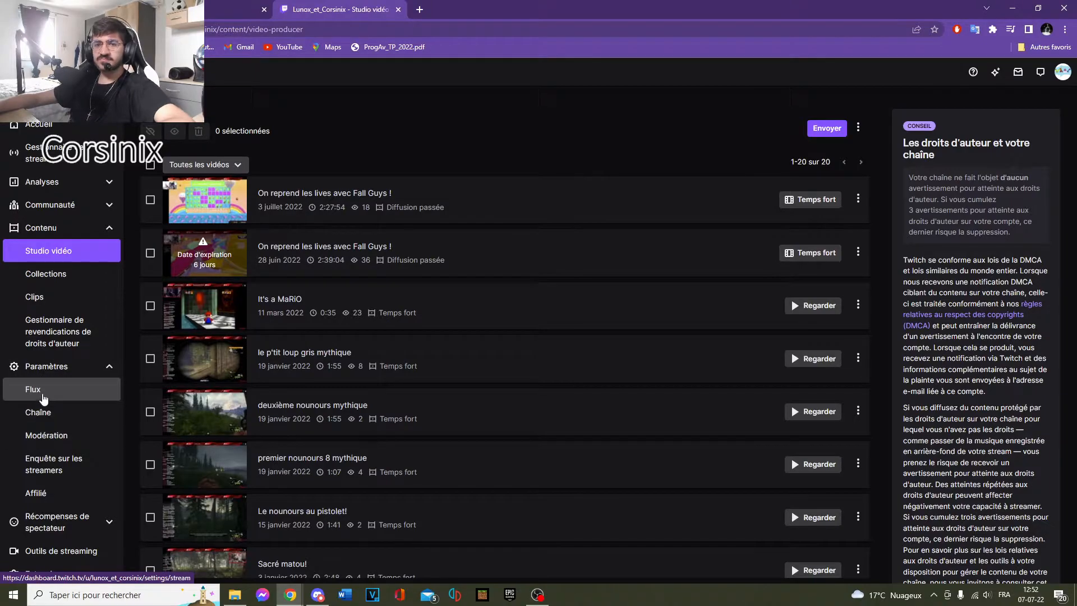
pyautogui.click(34, 389)
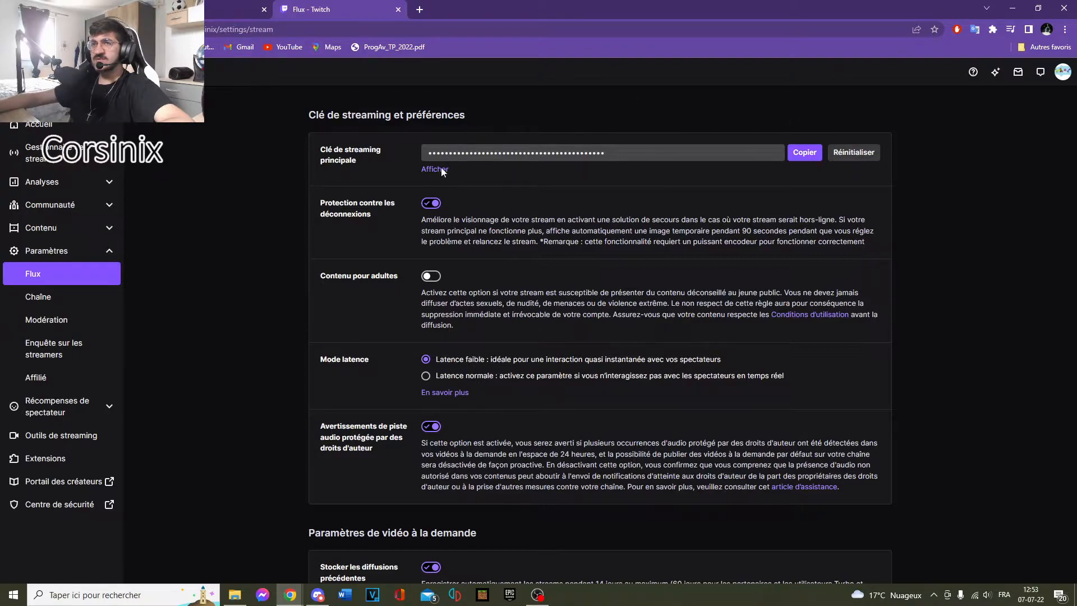
pyautogui.click(1012, 8)
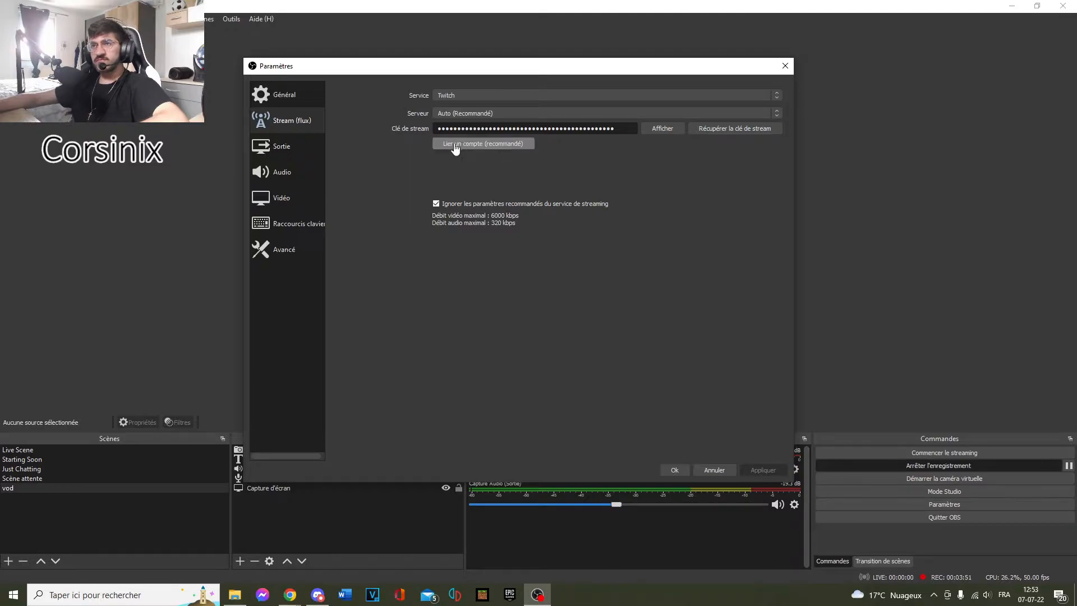
# Examine the rate control choices and the bitrate value in the Streaming output settings
pyautogui.click(299, 149)
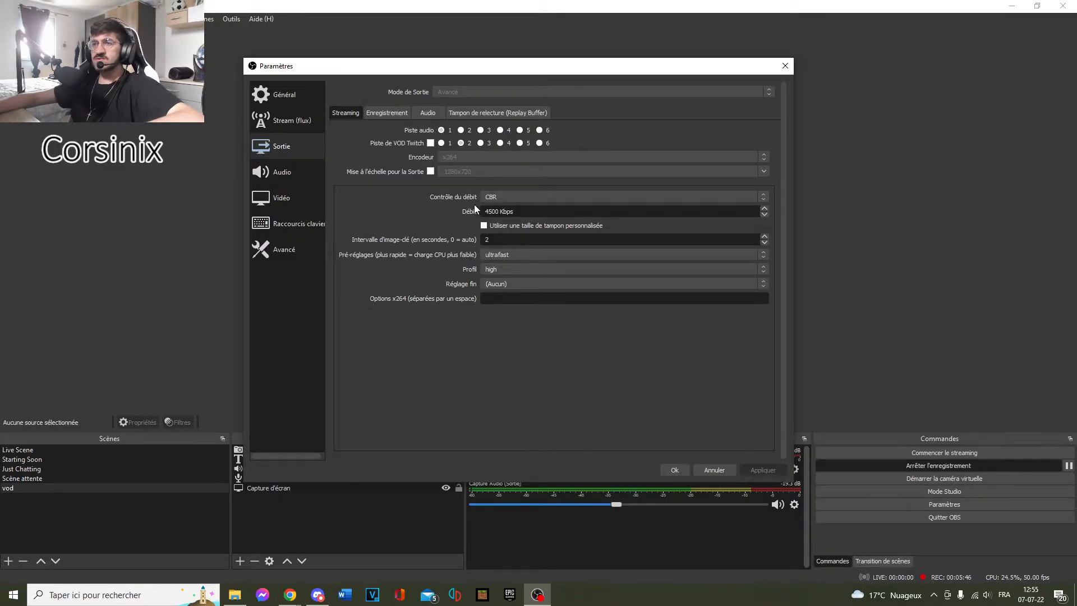
pyautogui.click(522, 198)
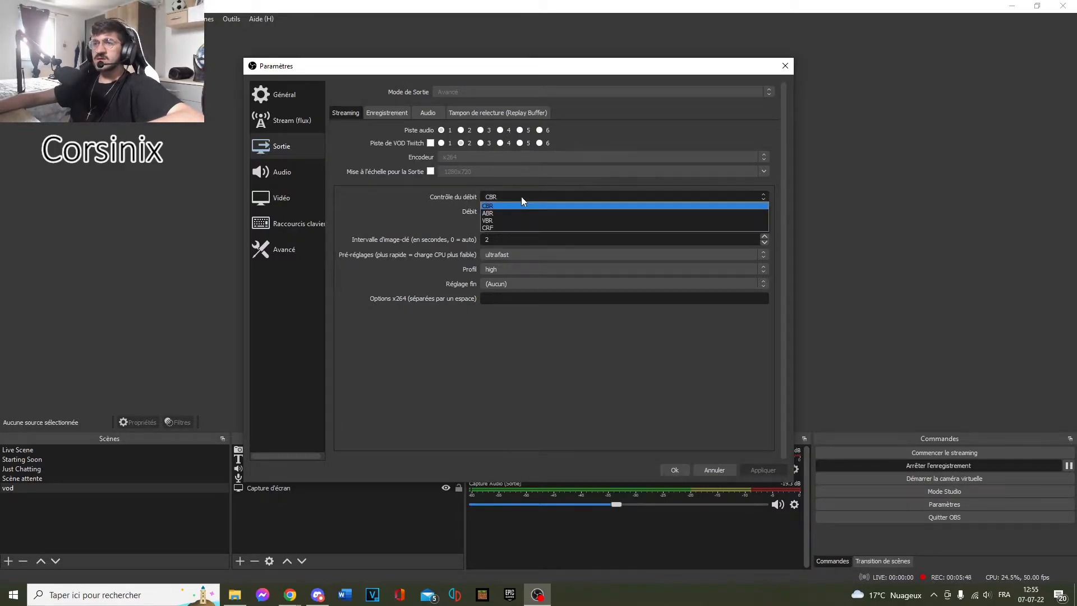
pyautogui.click(519, 197)
pyautogui.click(509, 198)
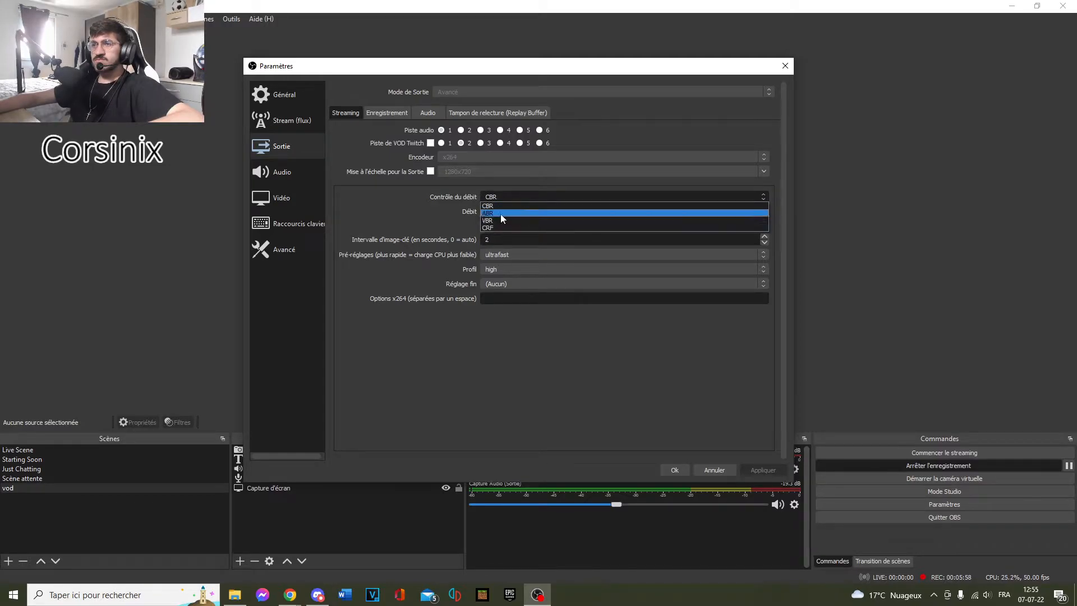
pyautogui.click(503, 195)
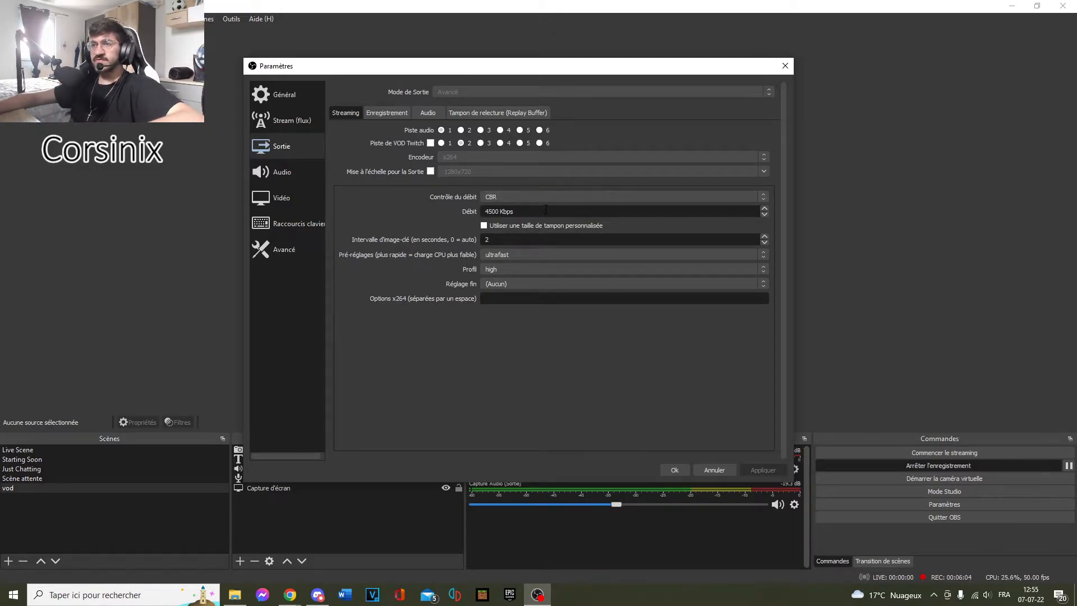
pyautogui.moveTo(512, 211); pyautogui.dragTo(483, 211)
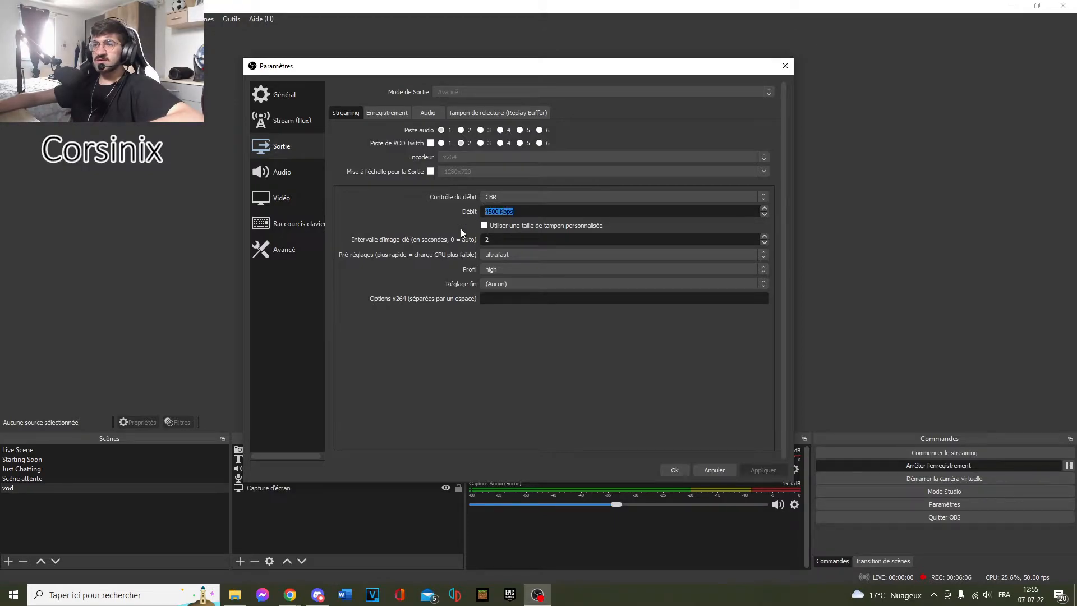
pyautogui.moveTo(391, 208); pyautogui.dragTo(500, 211)
pyautogui.click(502, 215)
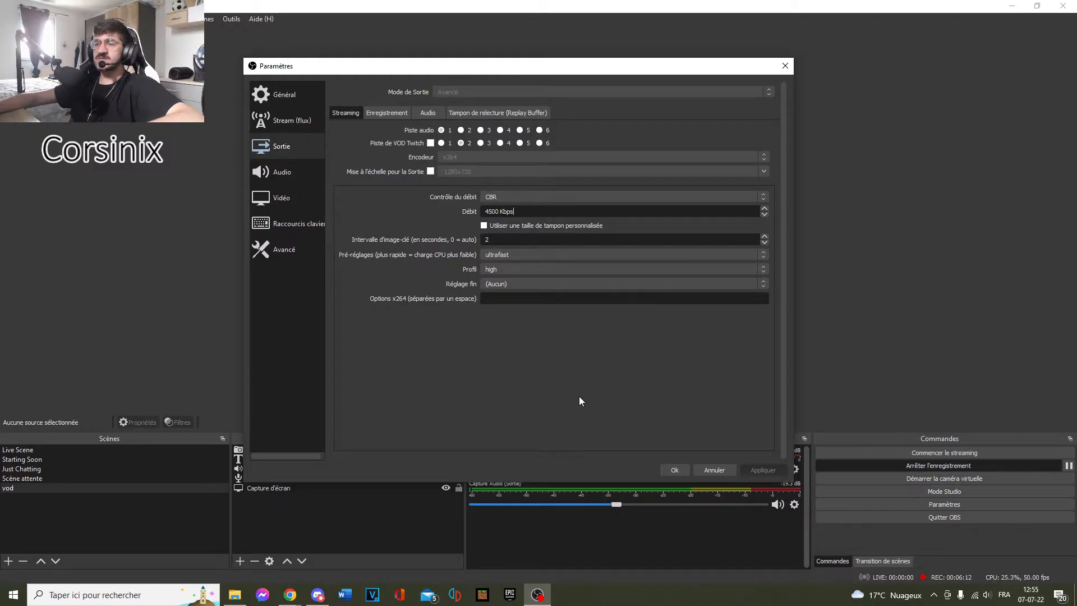
# Switch to Chrome and open the TestMy.net upload speed test in a new tab
pyautogui.moveTo(290, 595)
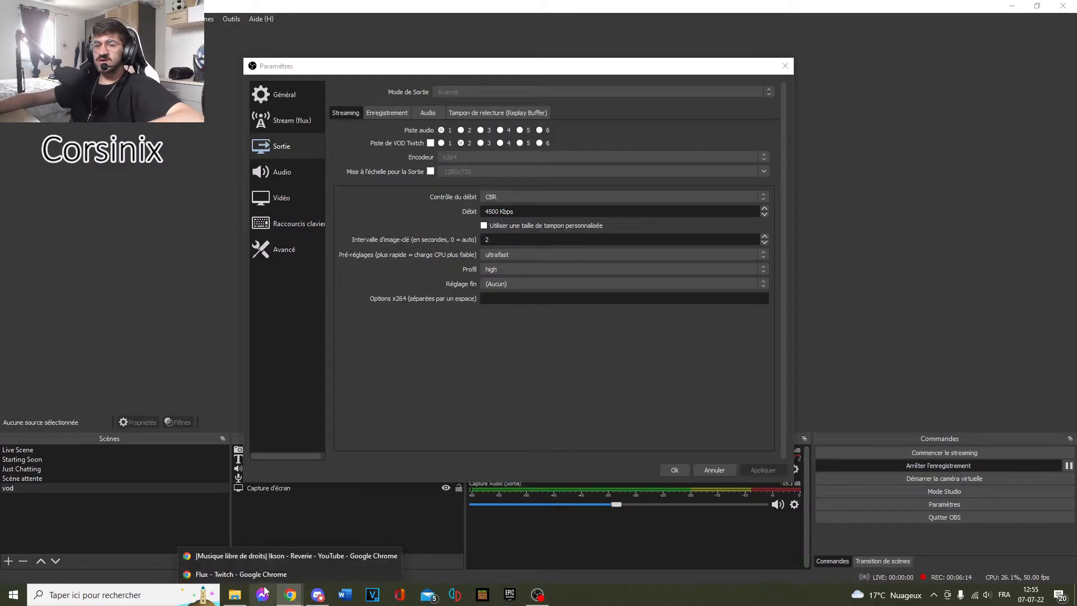
pyautogui.click(258, 574)
pyautogui.hotkey('ctrl', 't')
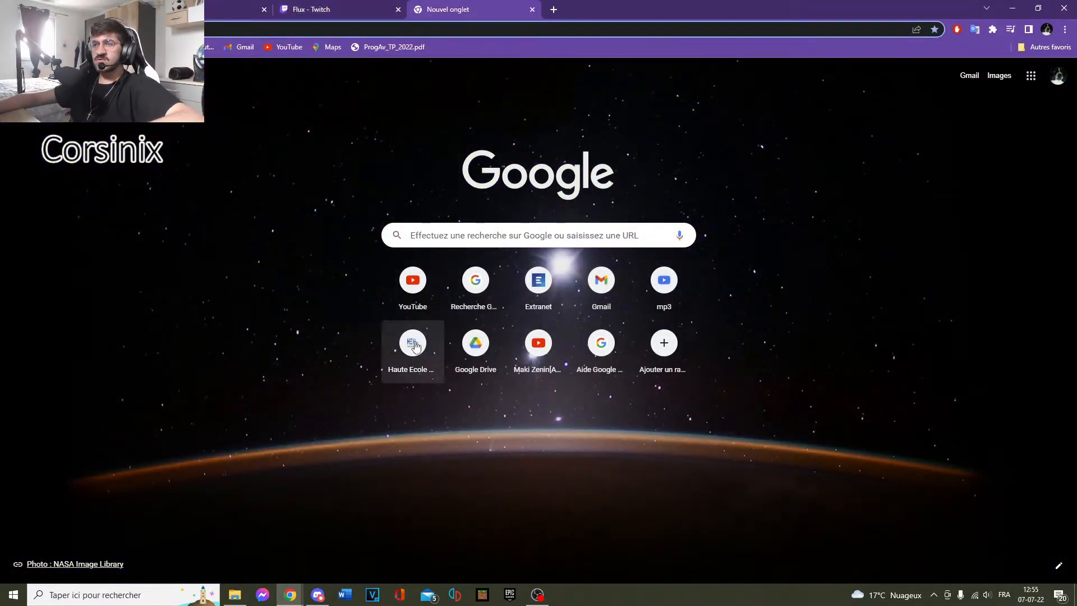
pyautogui.click(479, 237)
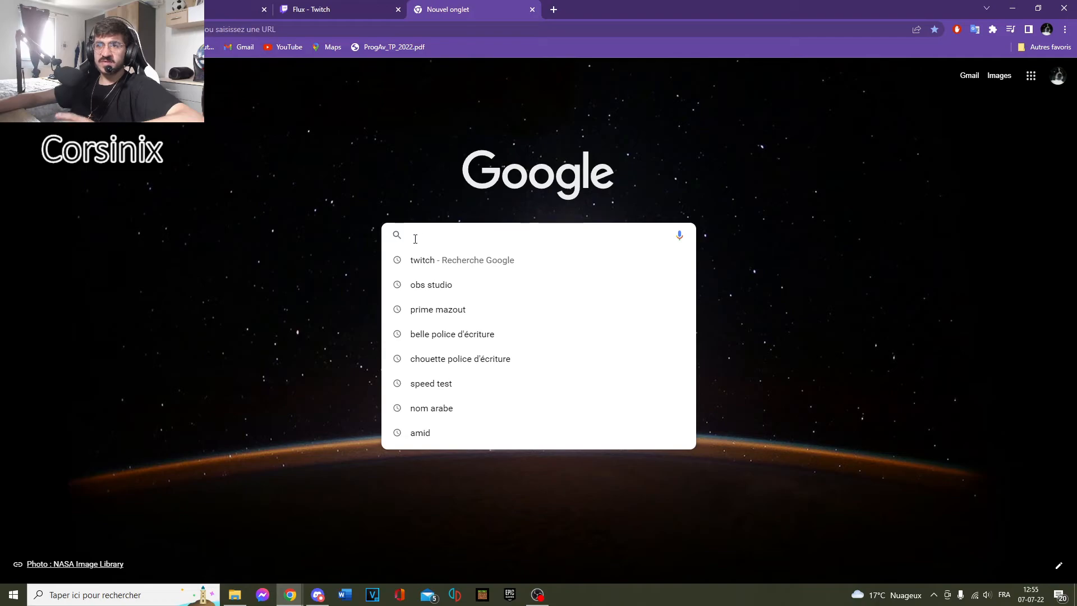
pyautogui.write('up')
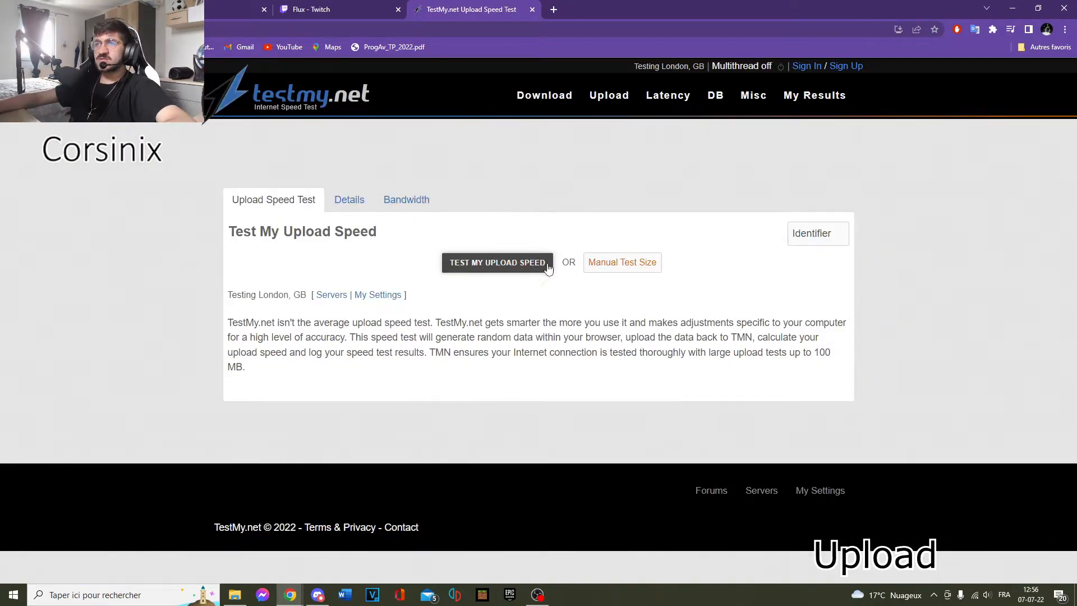
# Run the upload speed test with a manual test size of 25 MB and highlight the resulting upload speed
pyautogui.click(609, 268)
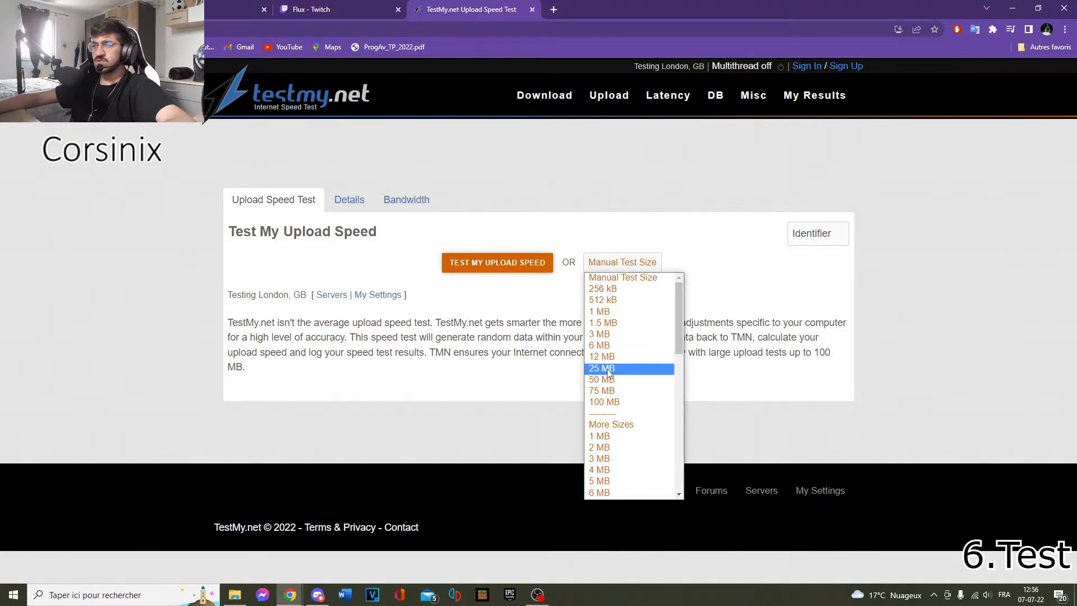
pyautogui.click(610, 372)
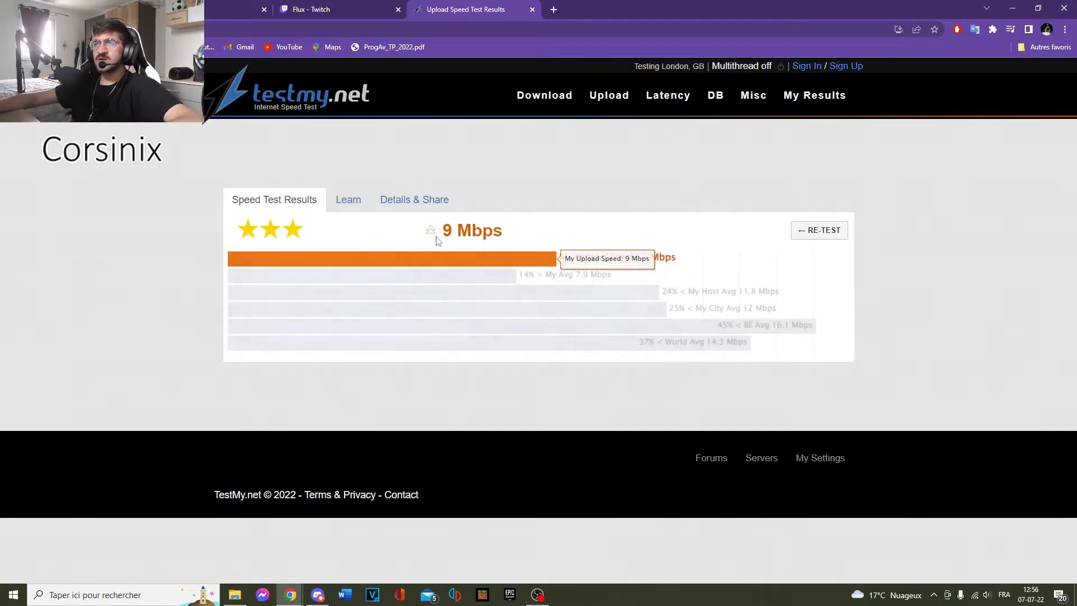
pyautogui.moveTo(444, 232); pyautogui.dragTo(514, 229)
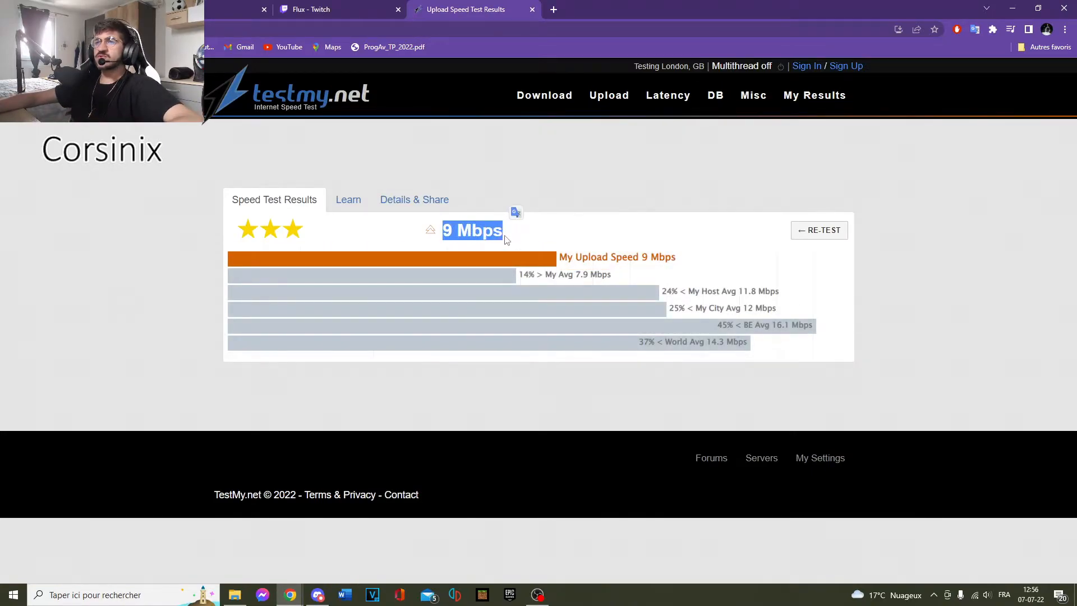
pyautogui.click(516, 236)
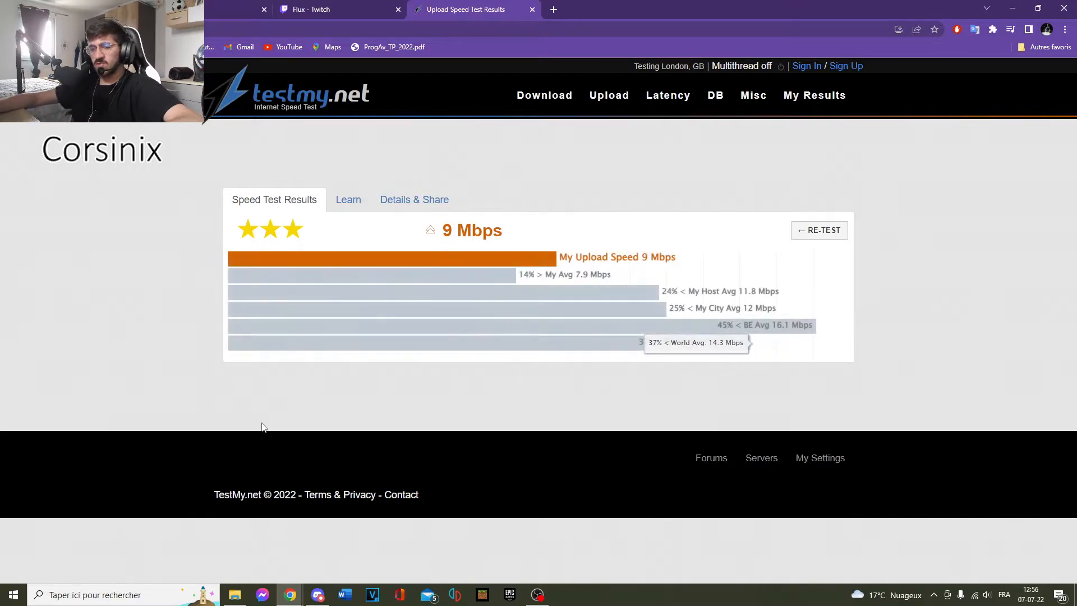
# Open the Windows Calculator, place it beside the speed test result and highlight the measured upload speed
pyautogui.click(111, 594)
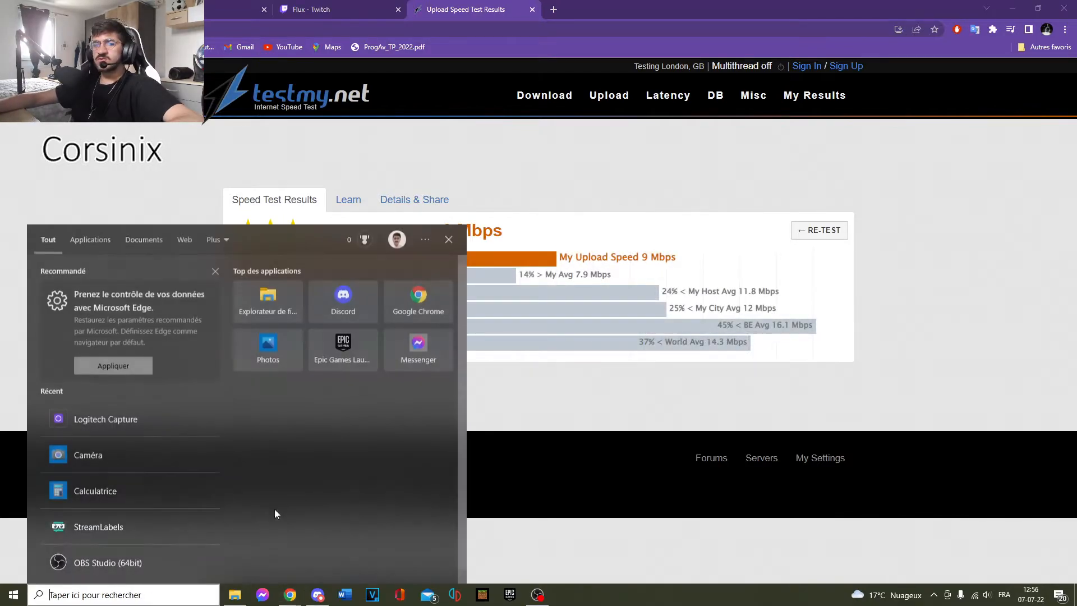
pyautogui.click(113, 490)
pyautogui.moveTo(275, 190); pyautogui.dragTo(663, 135)
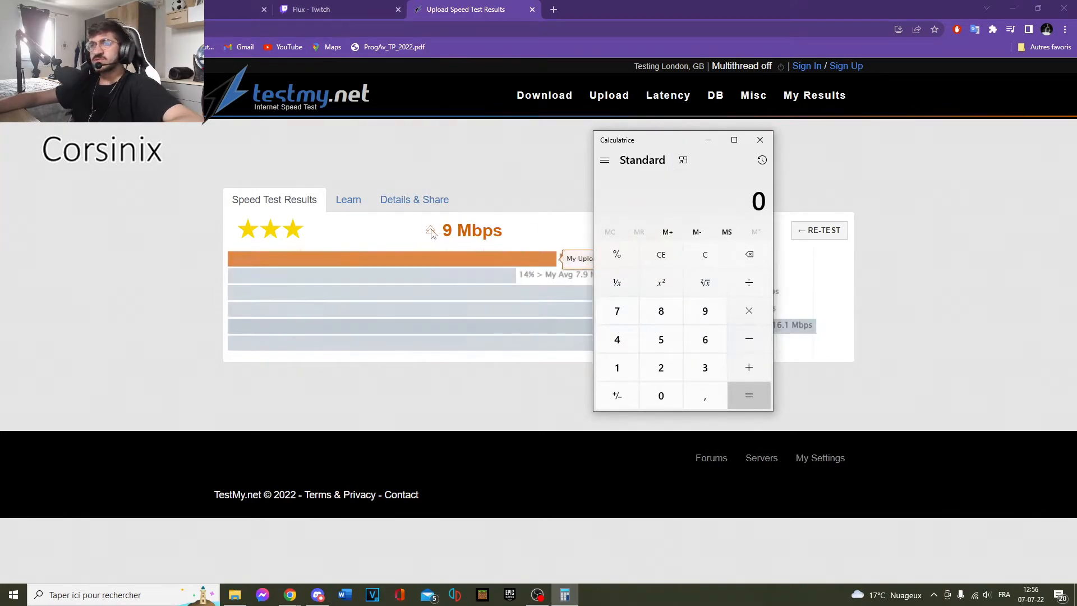
pyautogui.moveTo(443, 230); pyautogui.dragTo(505, 232)
pyautogui.hotkey('alt', 'Tab')
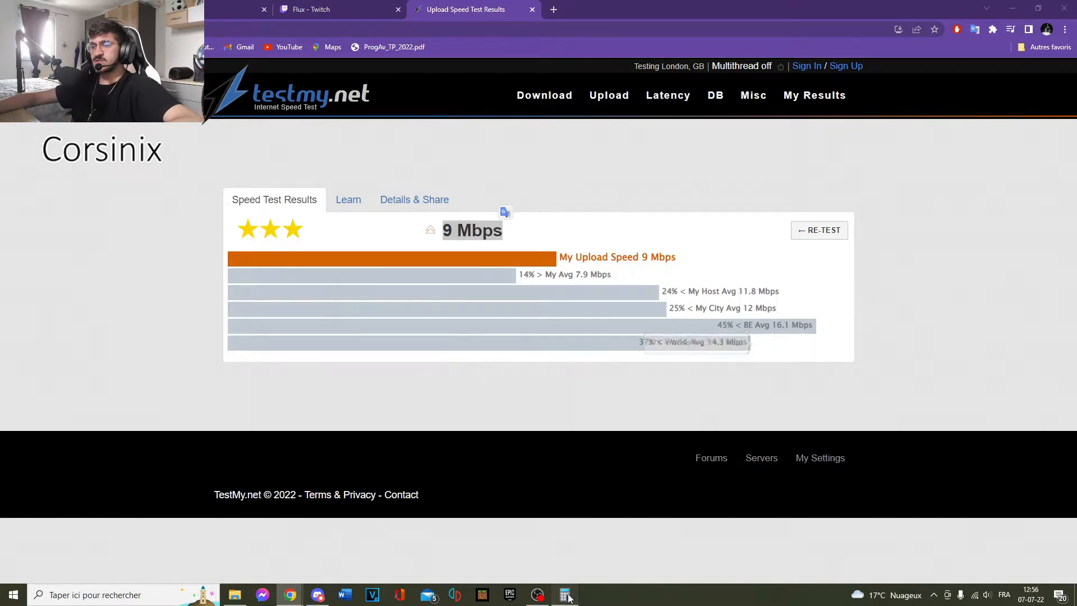
# Calculate two thirds of the upload speed by dividing 9 by 3 and multiplying by 2
pyautogui.click(701, 319)
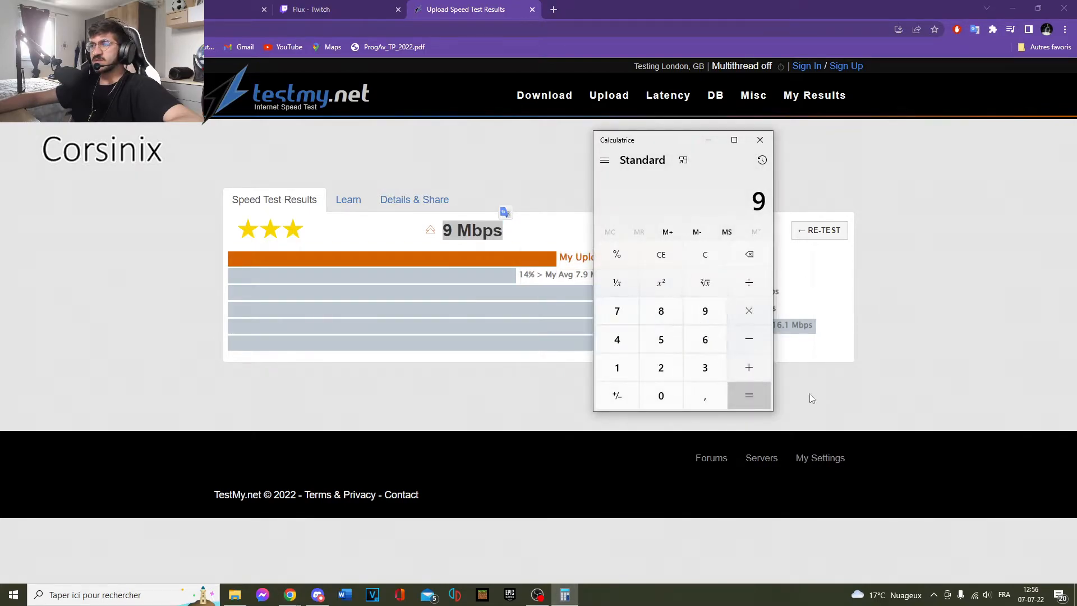
pyautogui.click(748, 286)
pyautogui.click(704, 366)
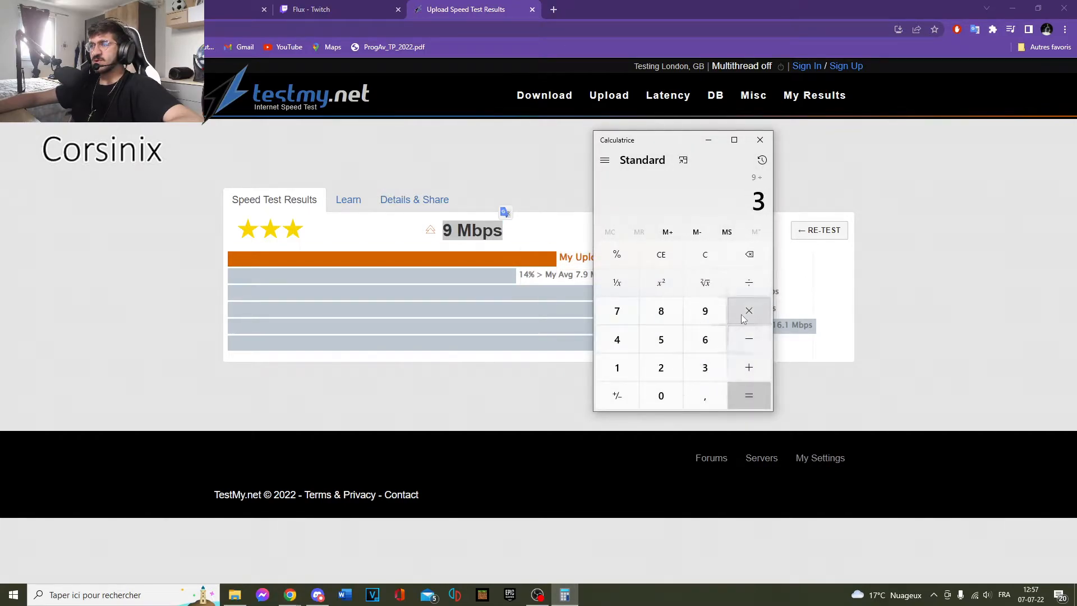
pyautogui.click(750, 391)
pyautogui.click(734, 312)
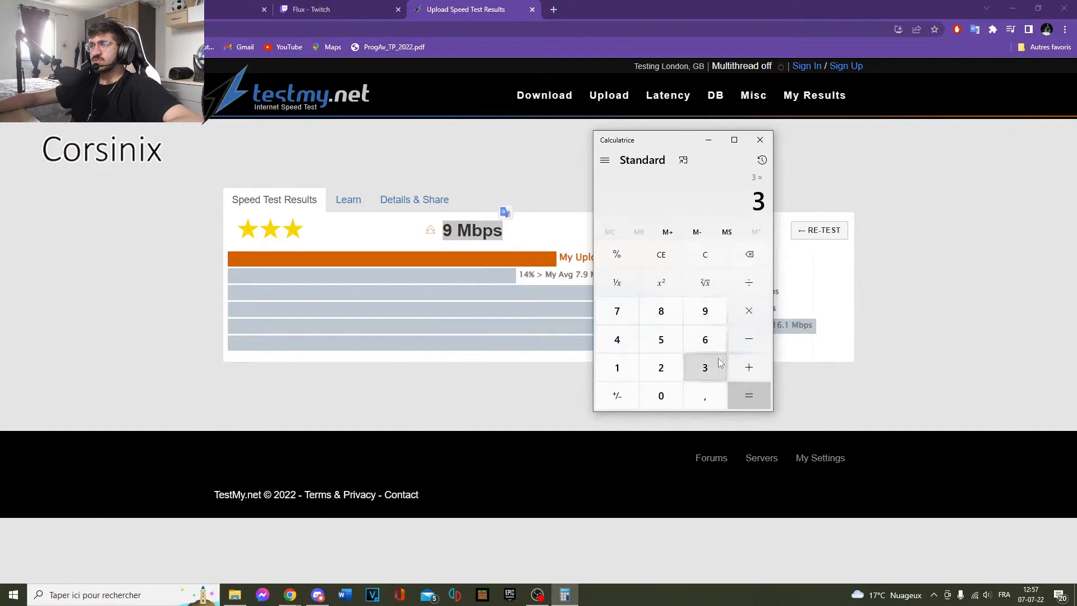
pyautogui.click(674, 370)
pyautogui.click(736, 399)
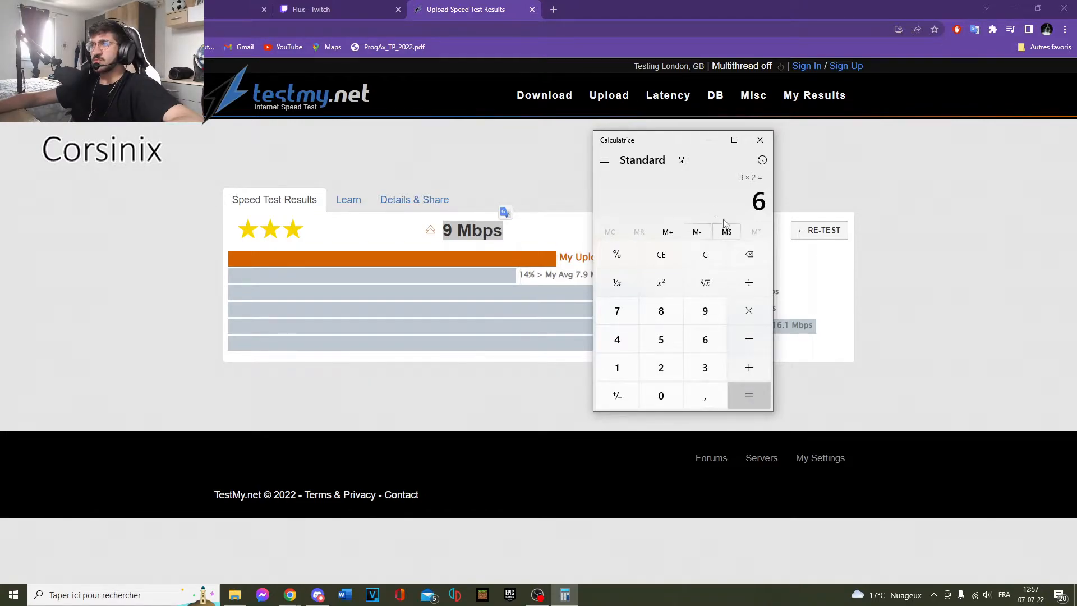
pyautogui.moveTo(753, 200); pyautogui.dragTo(764, 197)
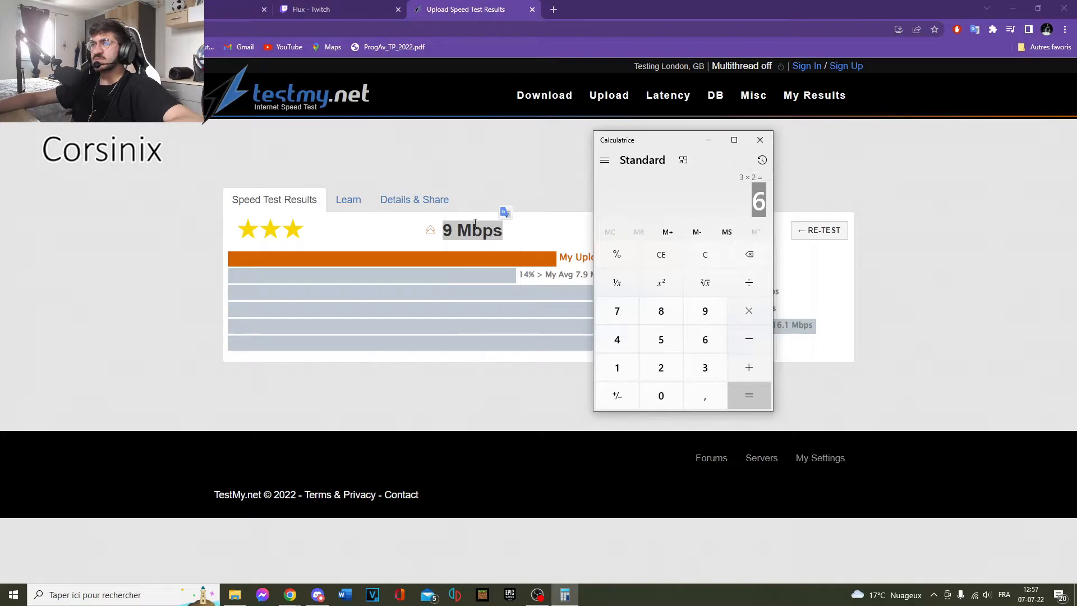
# Examine the Mbps unit of the upload result and compare it with the value in the Calculator
pyautogui.moveTo(463, 230); pyautogui.dragTo(484, 230)
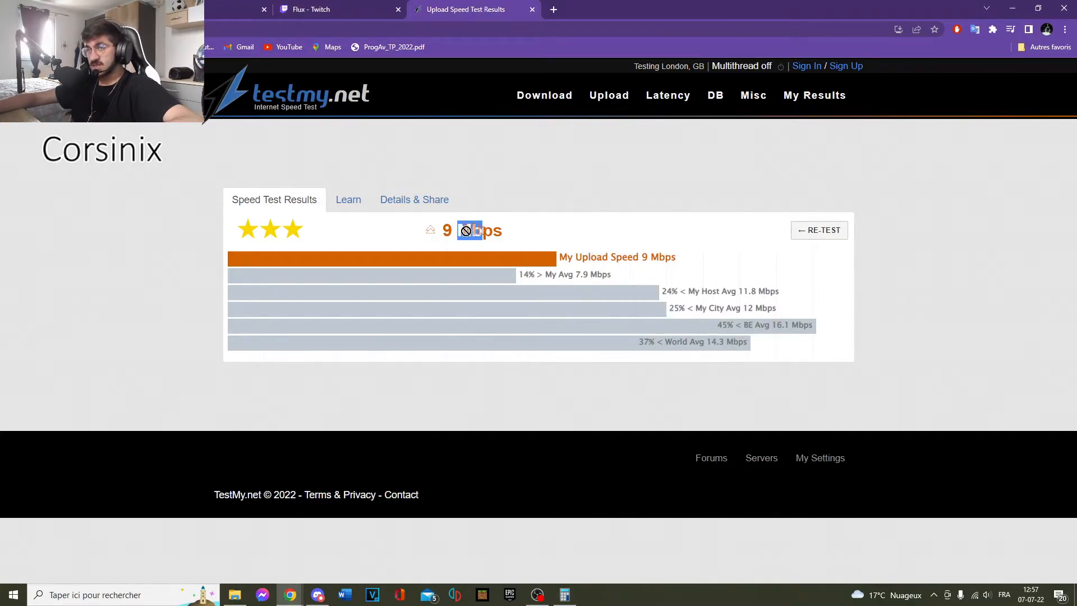
pyautogui.click(466, 232)
pyautogui.moveTo(459, 231); pyautogui.dragTo(472, 231)
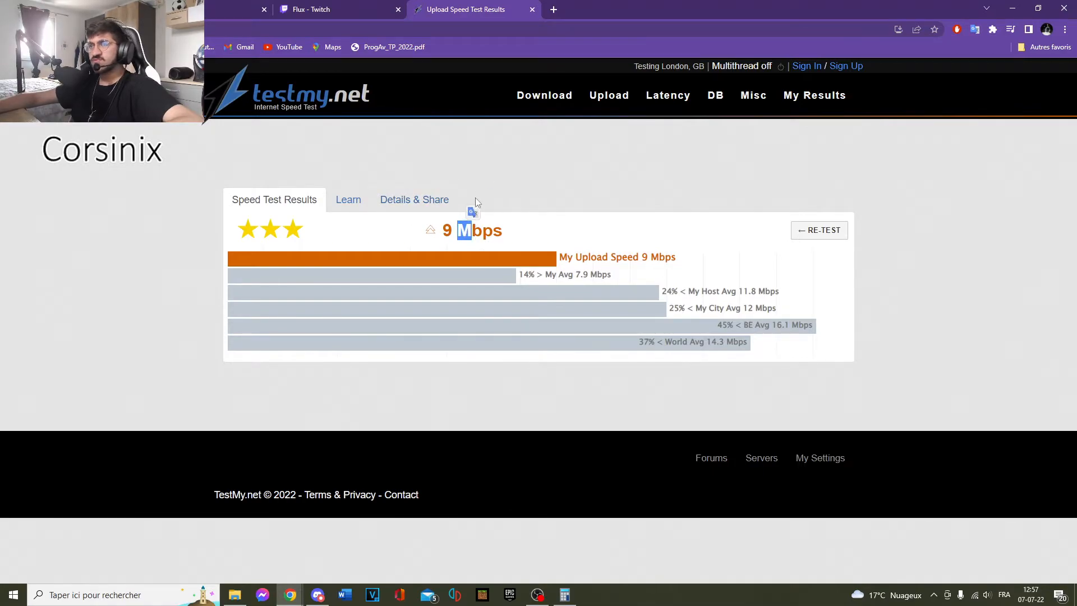
pyautogui.click(441, 233)
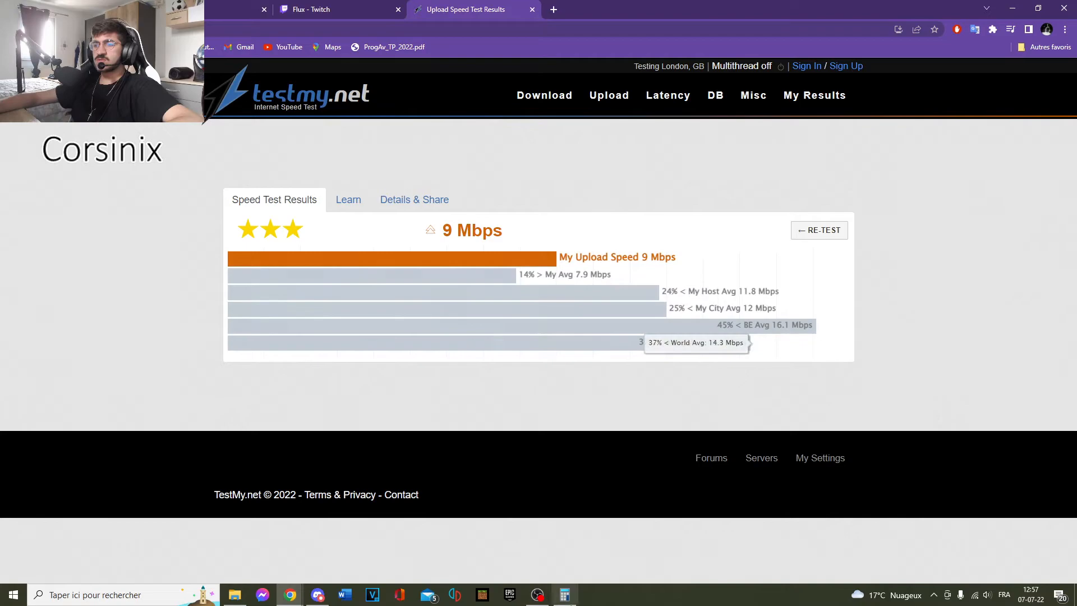
pyautogui.click(565, 595)
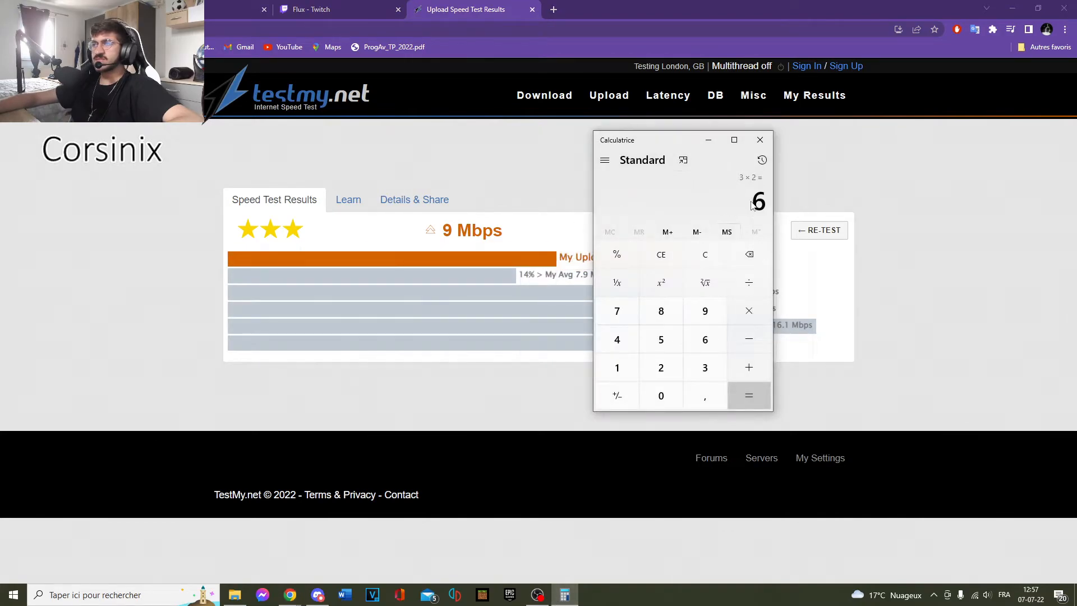
# Switch to OBS Studio and review the bitrate and keyframe interval in the Streaming output settings
pyautogui.click(537, 594)
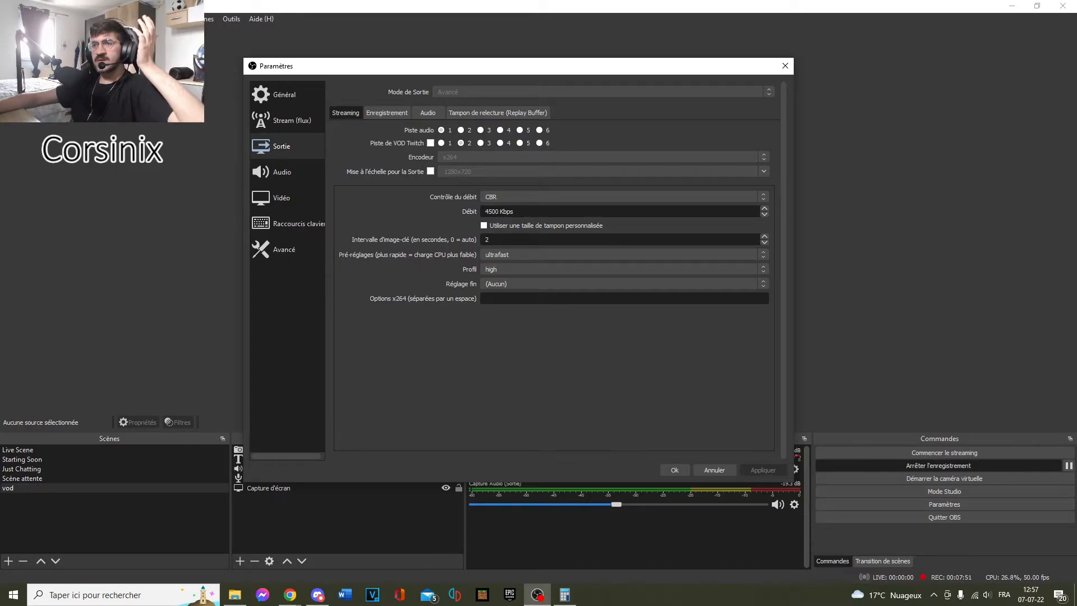
pyautogui.moveTo(514, 212); pyautogui.dragTo(484, 212)
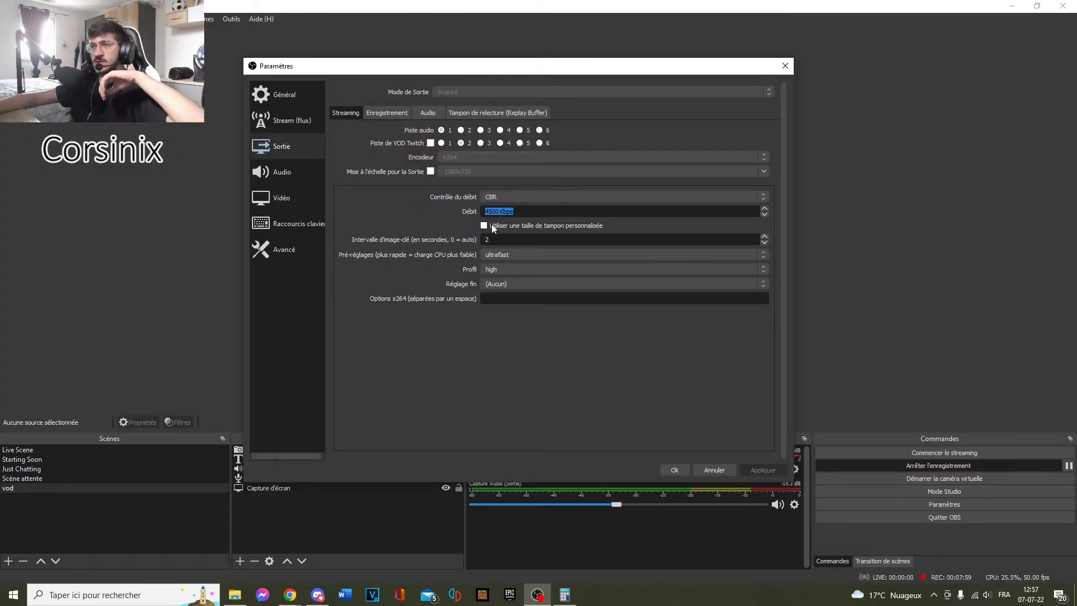
pyautogui.click(605, 225)
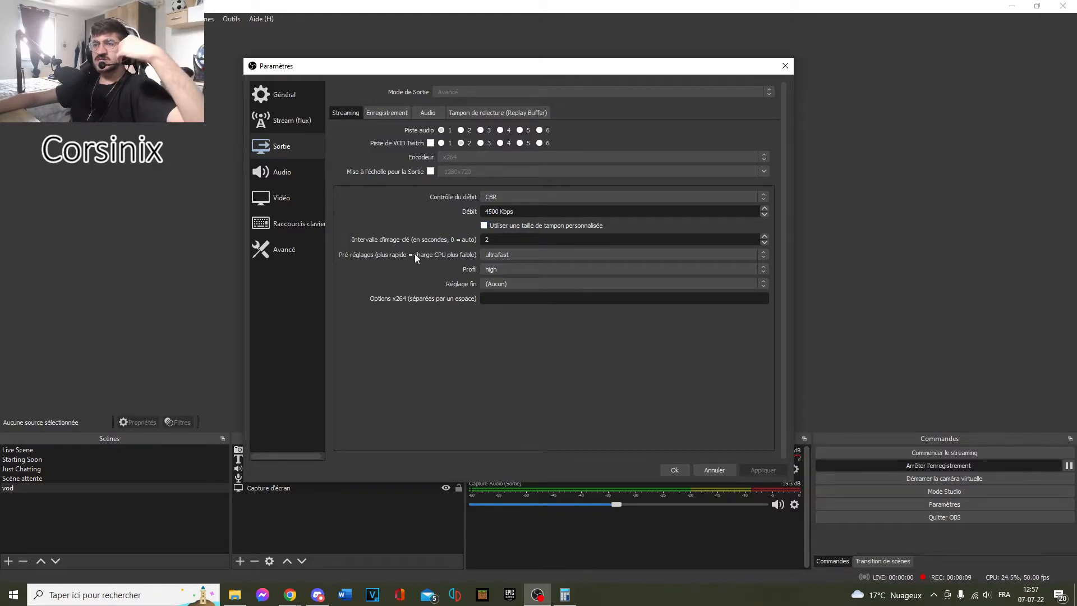
pyautogui.doubleClick(487, 240)
pyautogui.click(517, 240)
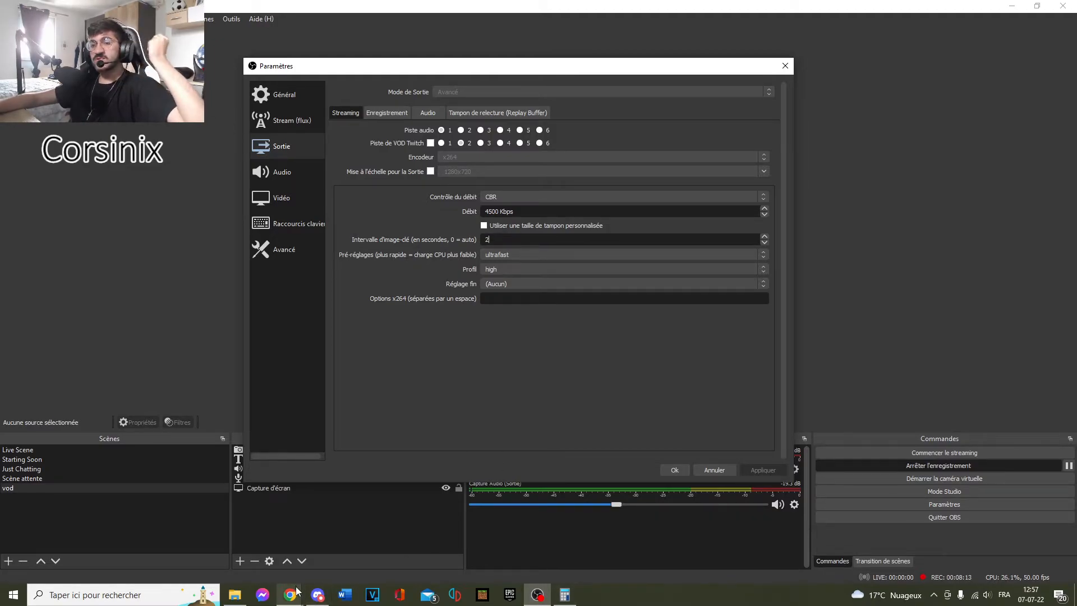
pyautogui.moveTo(296, 590)
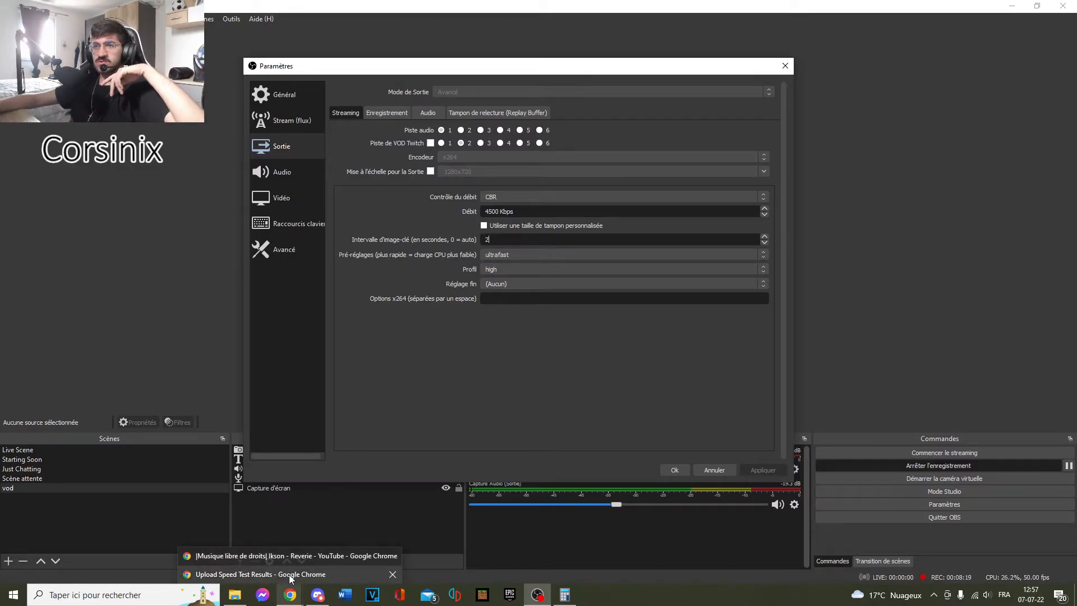
# Review the CPU usage presets for the streaming encoder and set the preset to veryfast
pyautogui.click(507, 255)
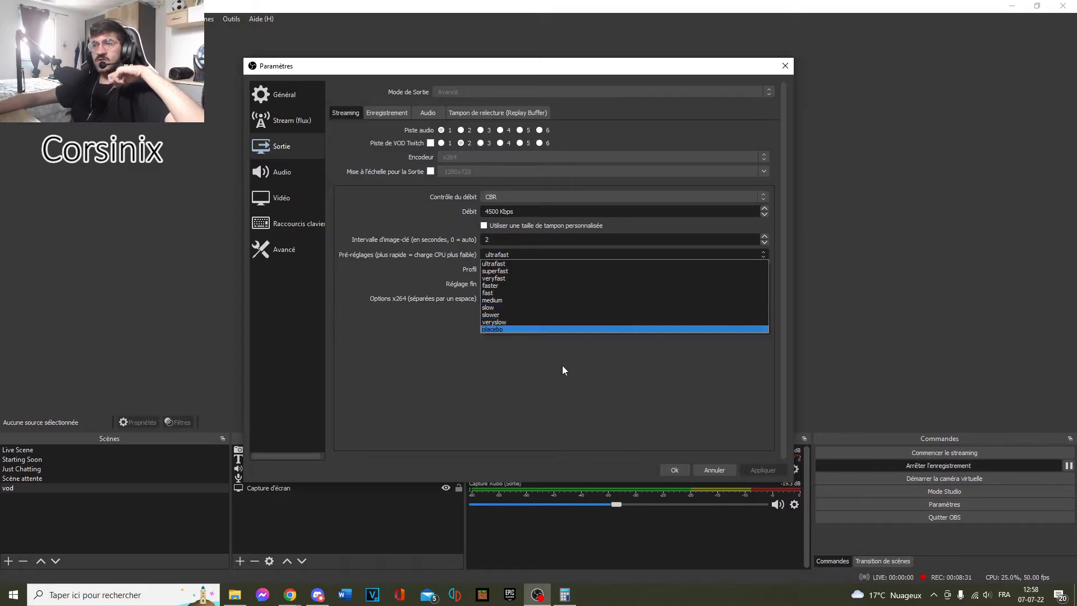
pyautogui.click(521, 388)
pyautogui.click(532, 255)
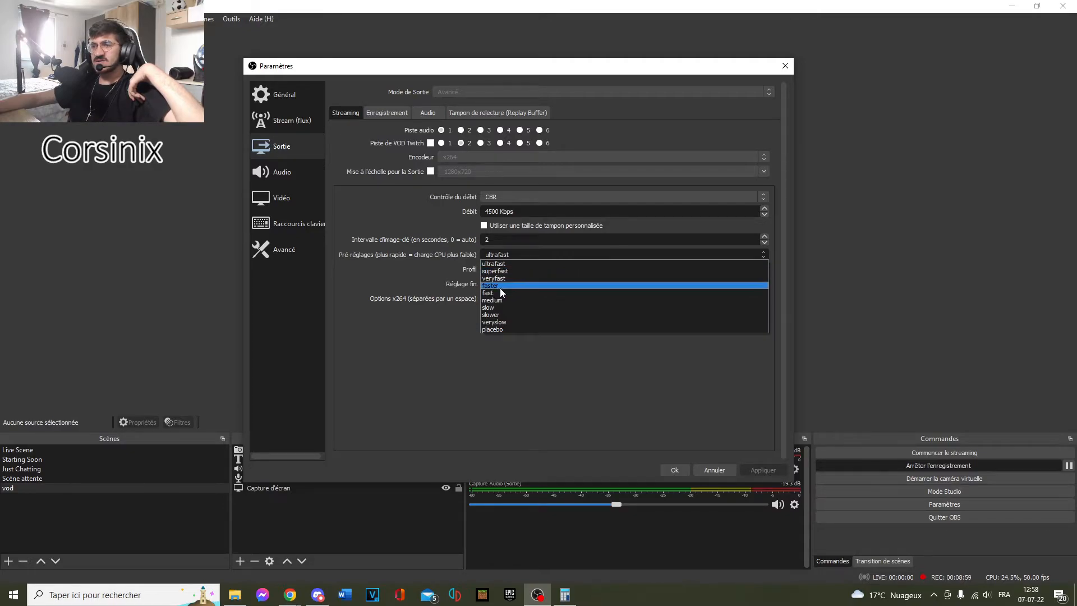
pyautogui.click(428, 351)
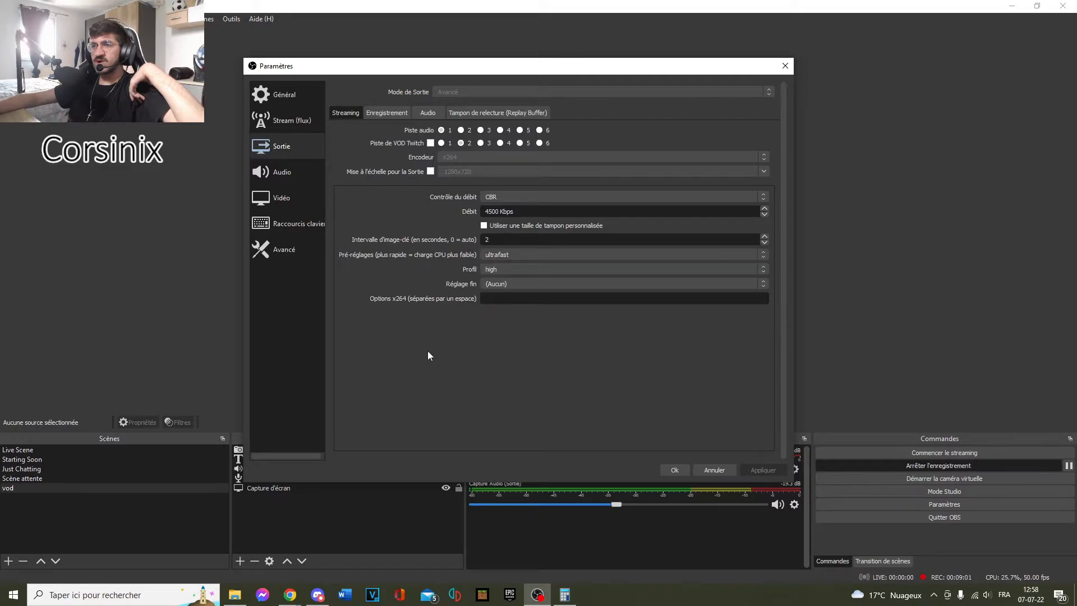
pyautogui.click(512, 254)
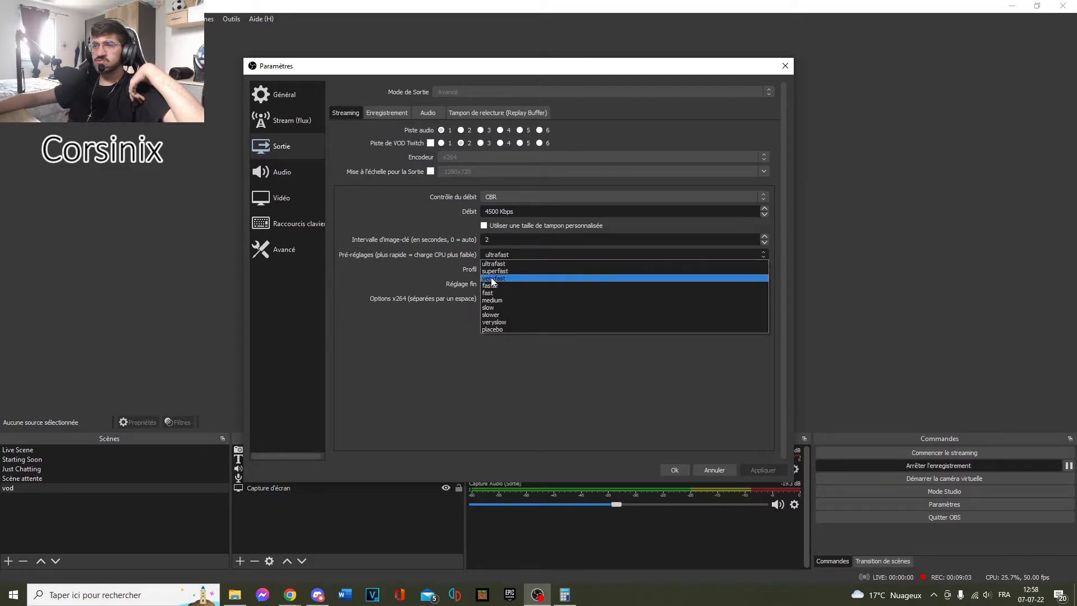
pyautogui.click(503, 277)
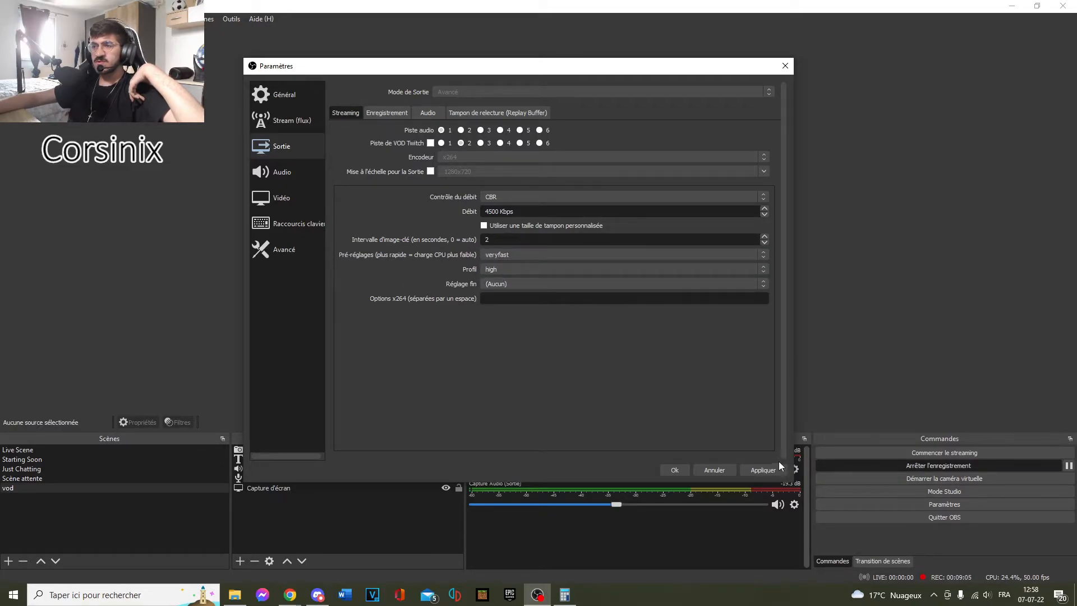
# Examine the profile and fine-tuning (Réglage fin) choices of the streaming encoder
pyautogui.click(528, 272)
pyautogui.click(522, 270)
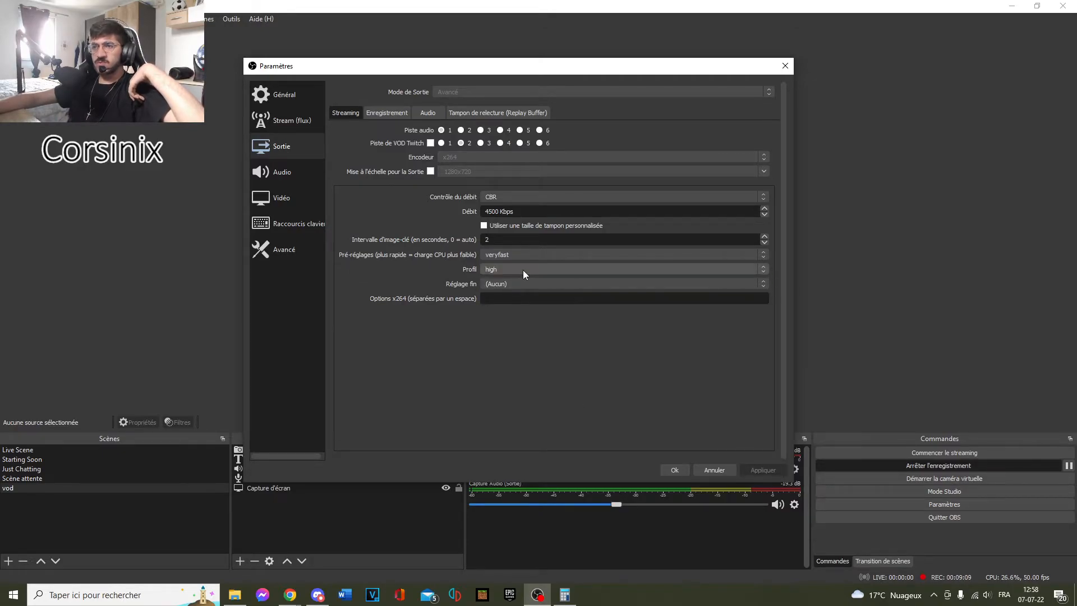
pyautogui.click(516, 272)
pyautogui.click(516, 271)
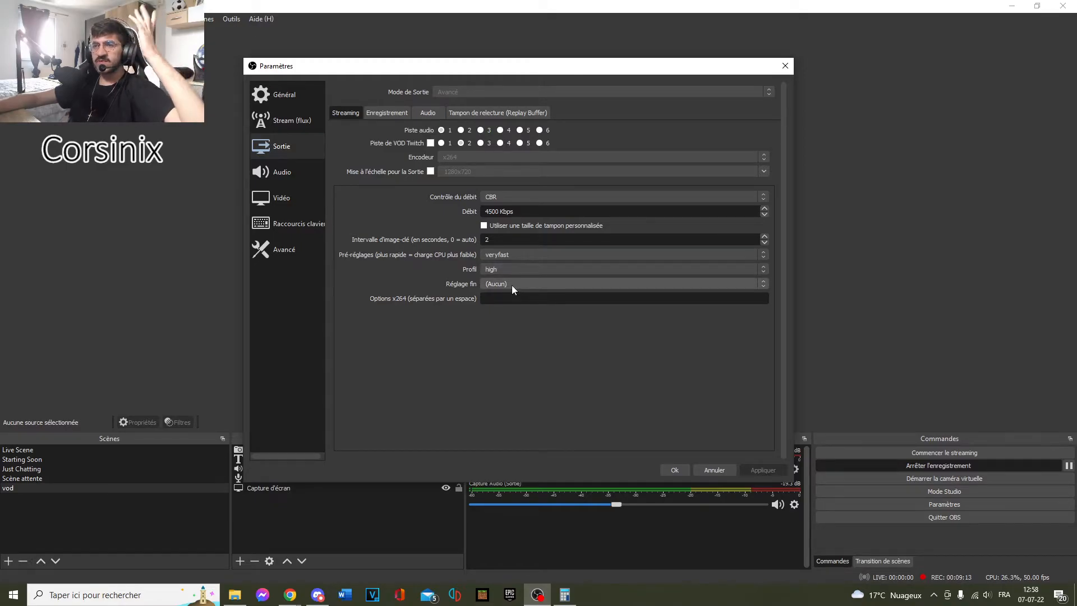
pyautogui.click(517, 284)
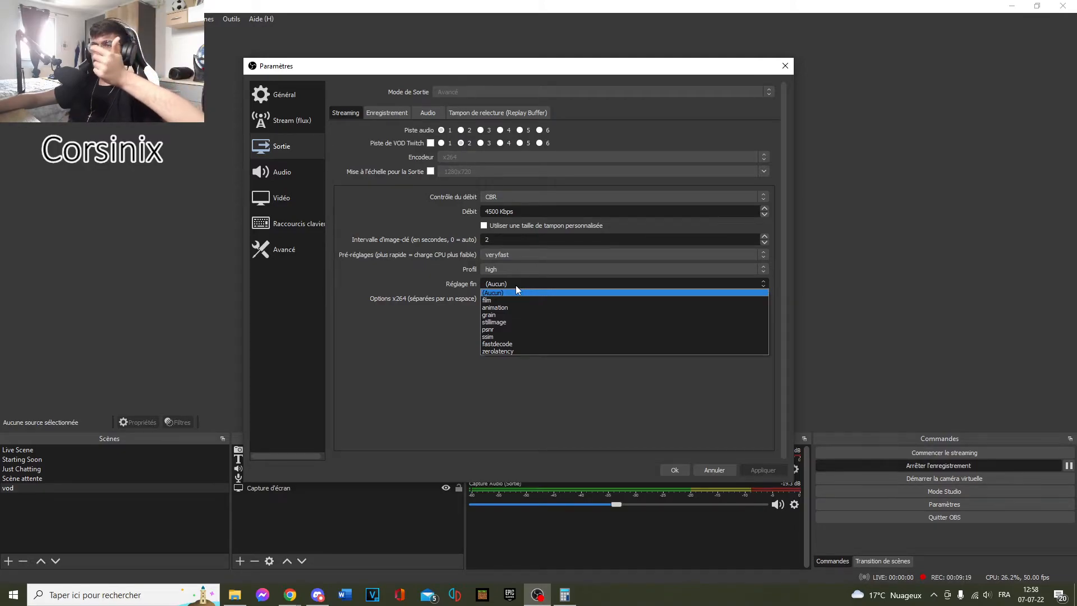
pyautogui.click(516, 285)
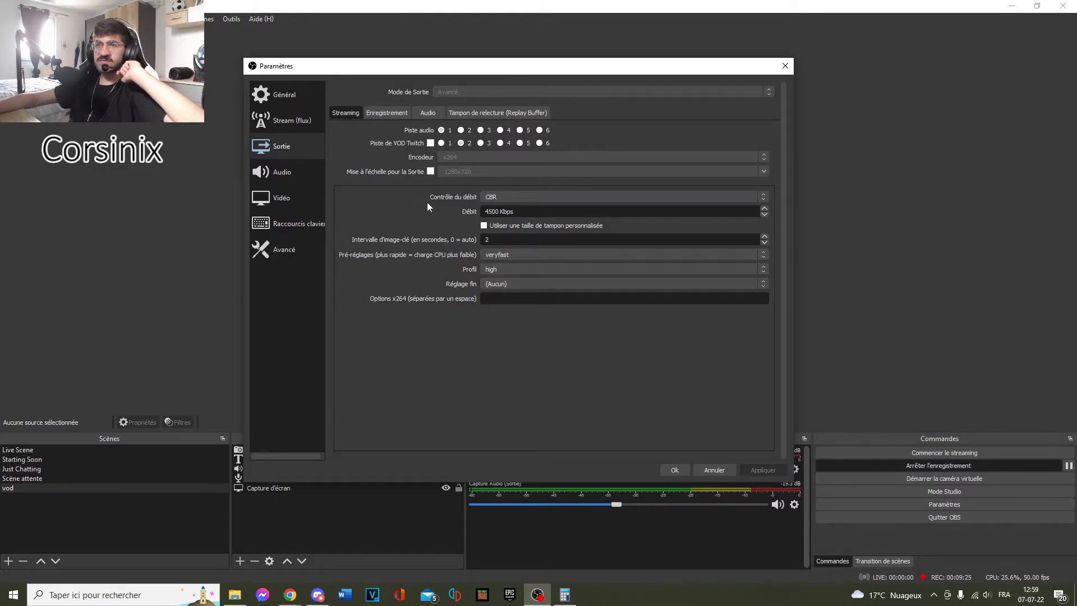
# Open the recording output settings and examine the recording bitrate and CPU usage preset
pyautogui.click(375, 111)
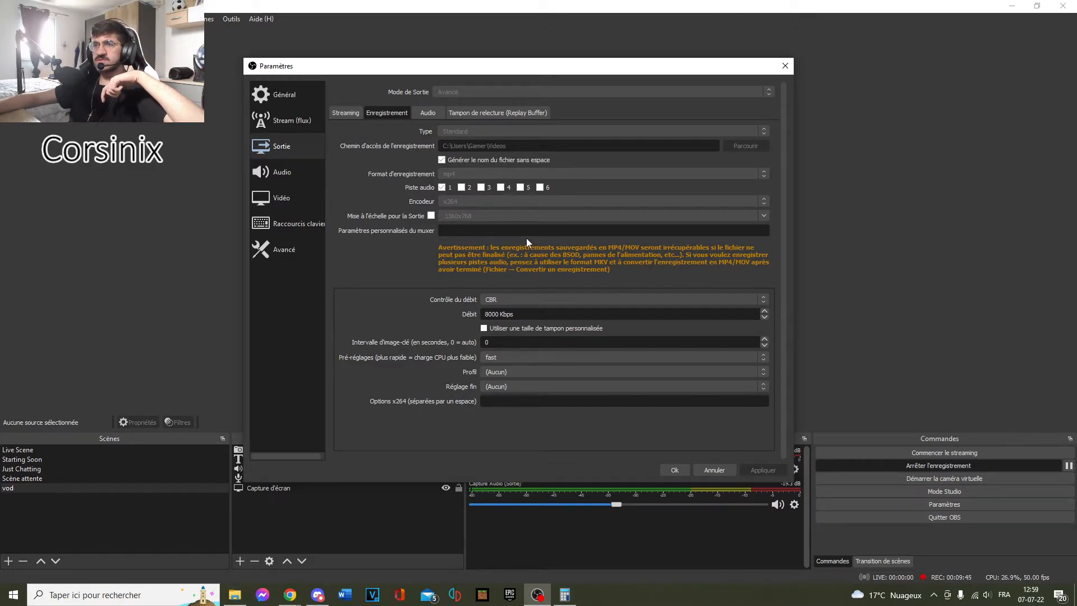
pyautogui.moveTo(234, 594)
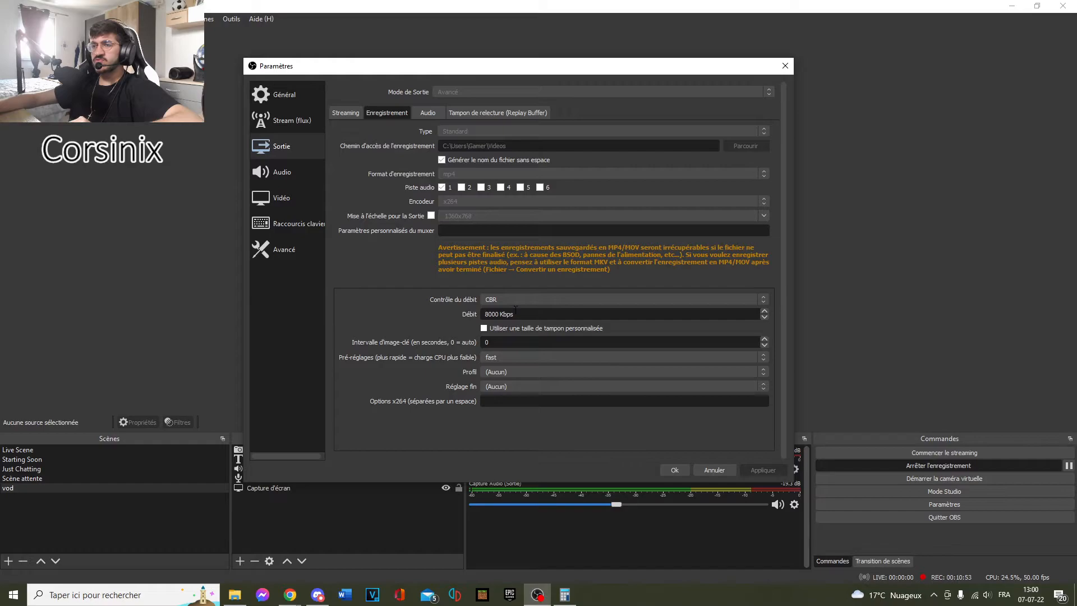
pyautogui.moveTo(513, 314); pyautogui.dragTo(453, 313)
pyautogui.click(452, 313)
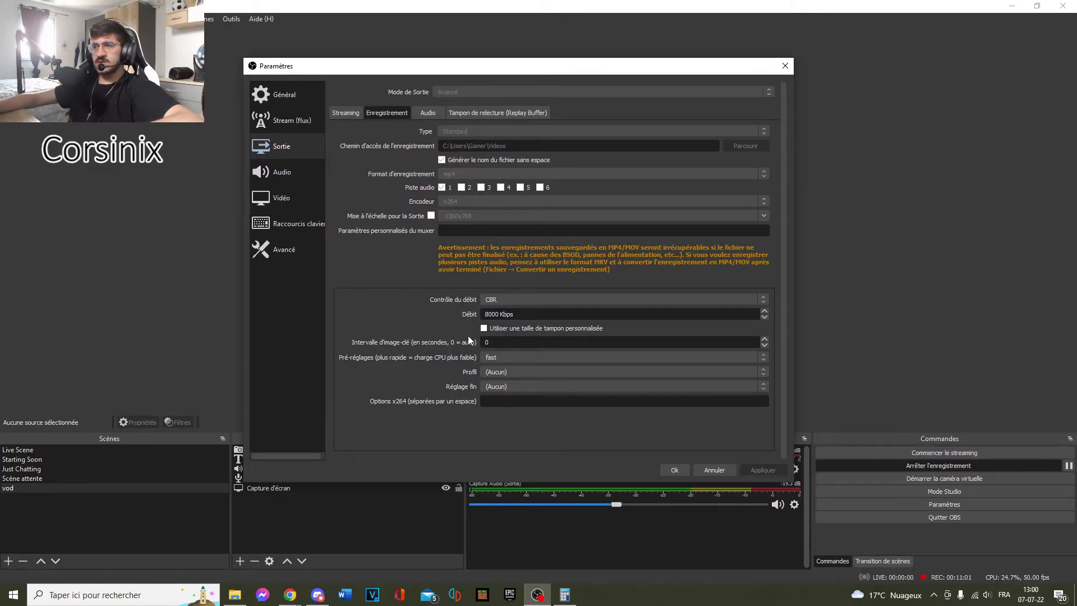
pyautogui.click(503, 357)
pyautogui.click(503, 356)
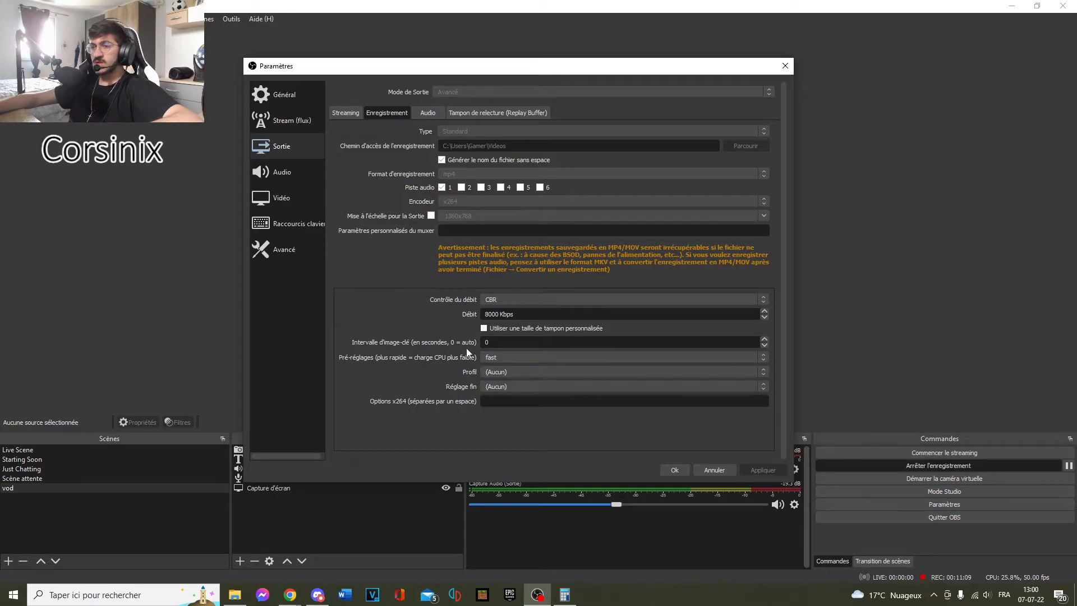
# Review the audio track and replay buffer output settings, and open the general Audio settings
pyautogui.click(425, 113)
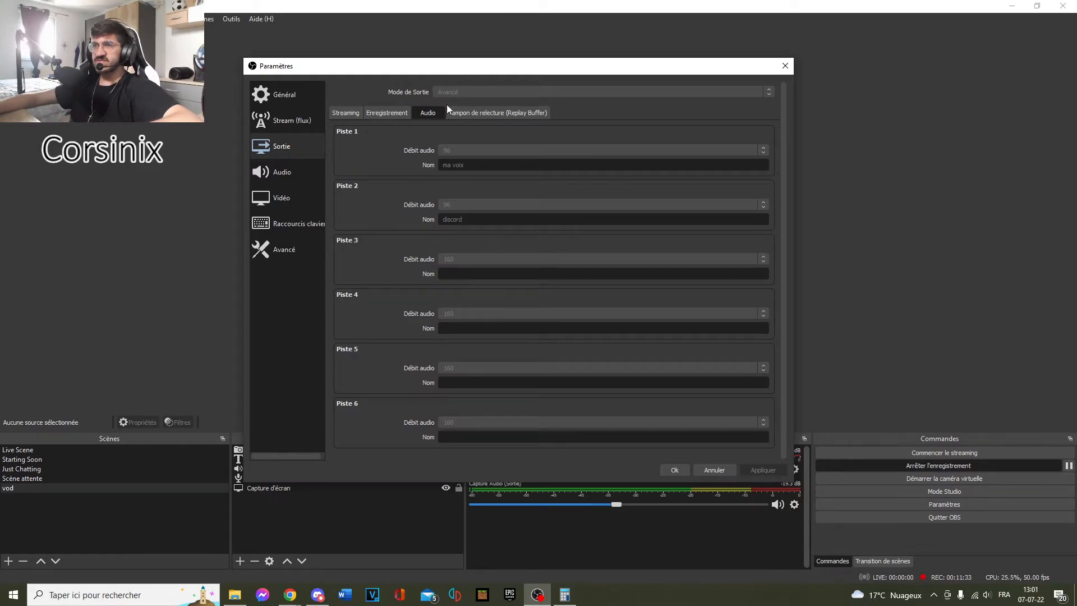
pyautogui.click(469, 112)
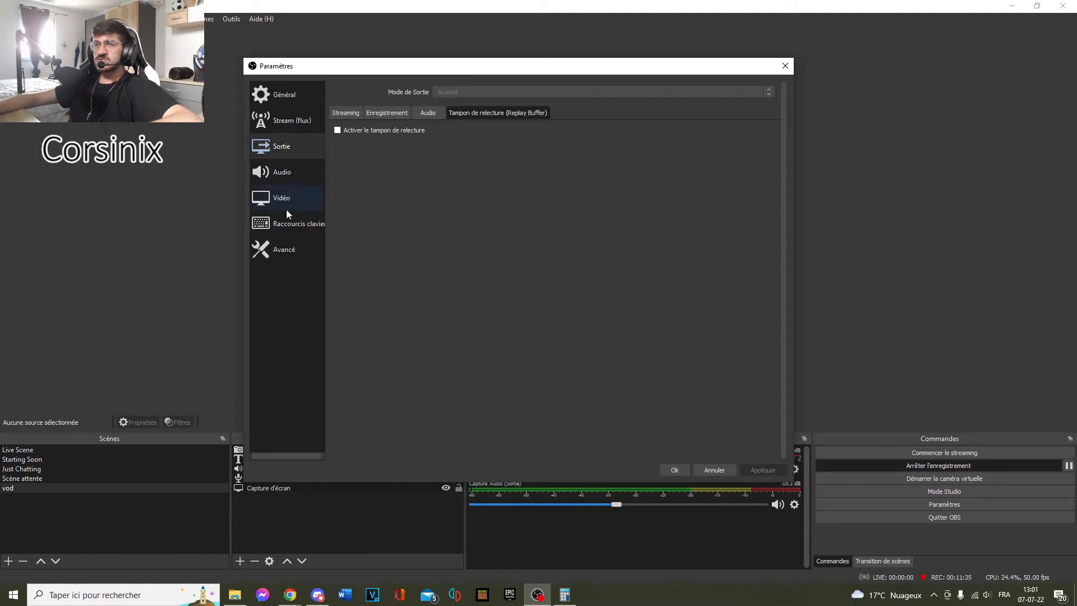
pyautogui.click(310, 178)
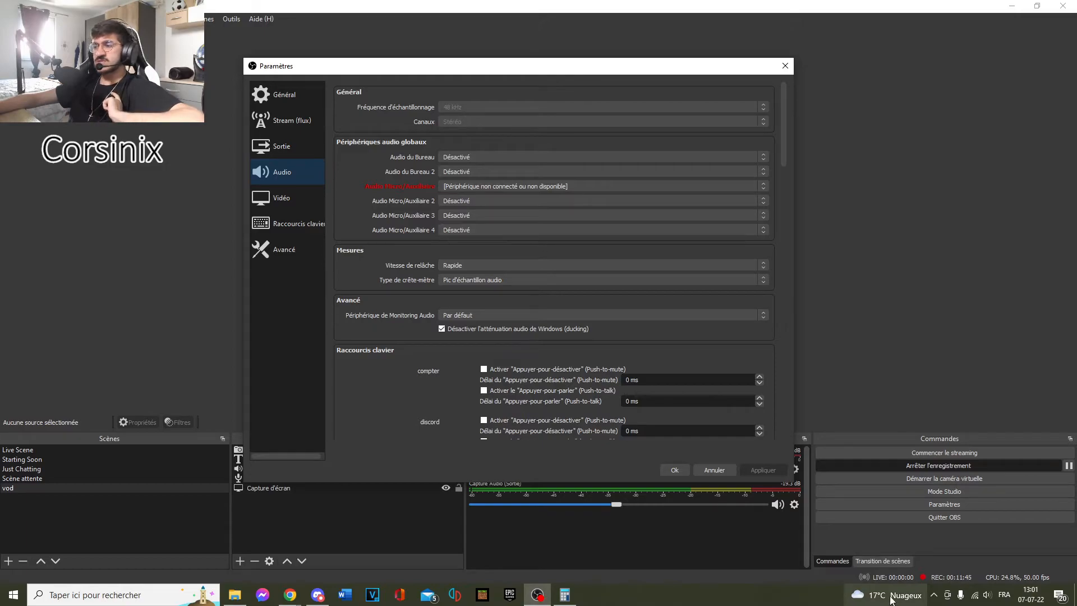
pyautogui.click(935, 601)
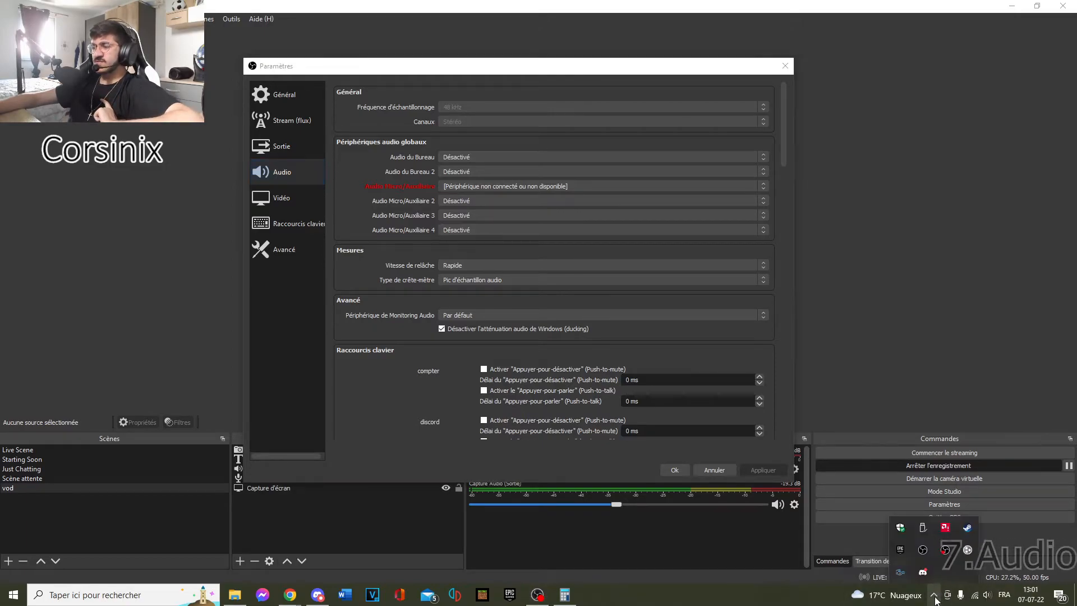
pyautogui.click(961, 599)
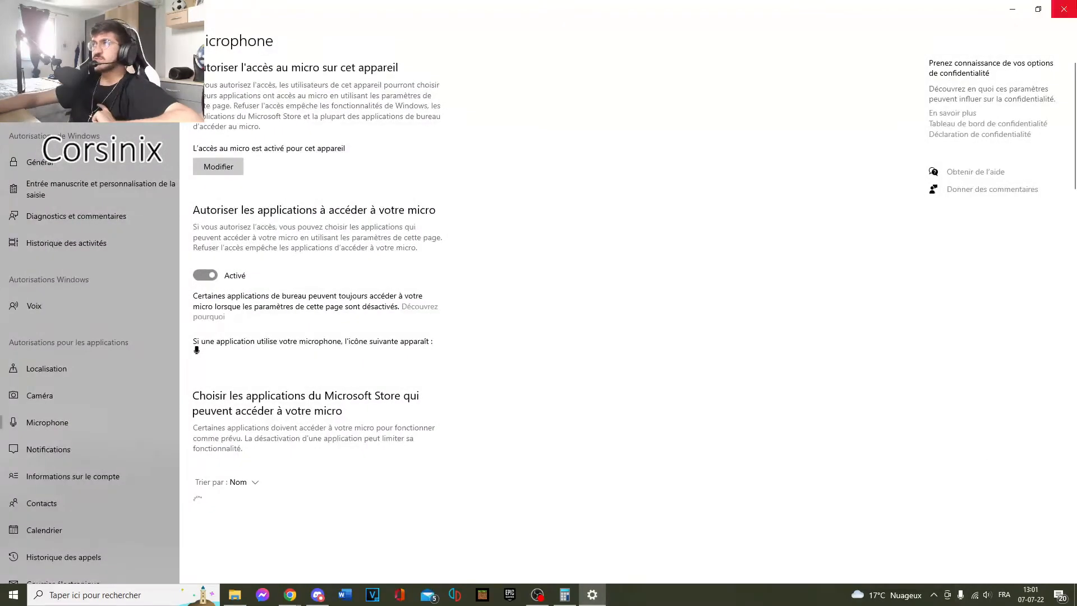
pyautogui.click(1065, 8)
# Open Windows' Devices and Printers window and bring up the audio settings of the USB PnP Audio Device
pyautogui.click(935, 601)
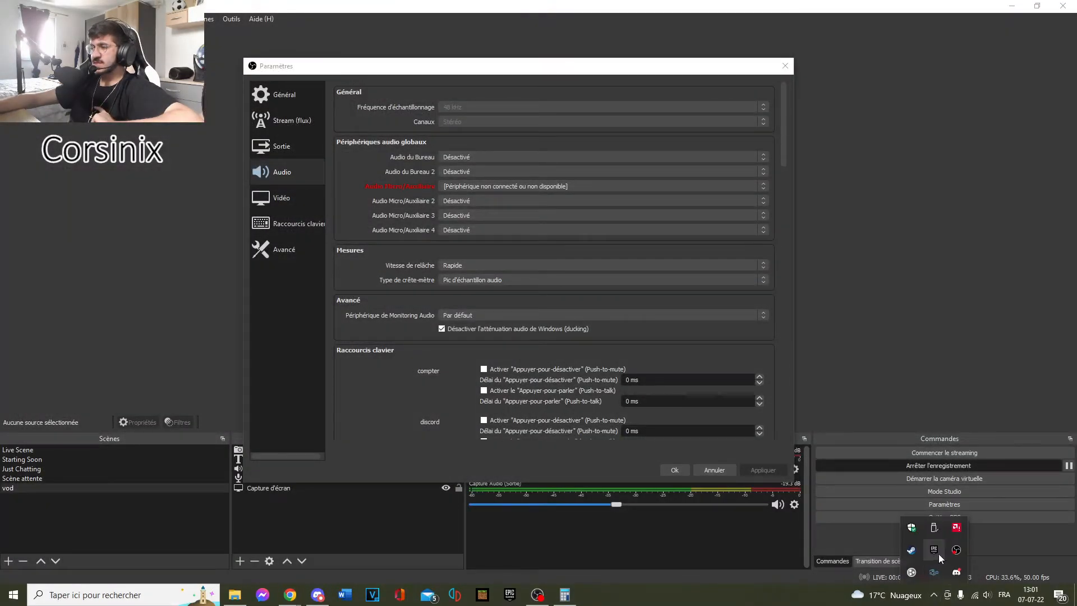
pyautogui.click(934, 528)
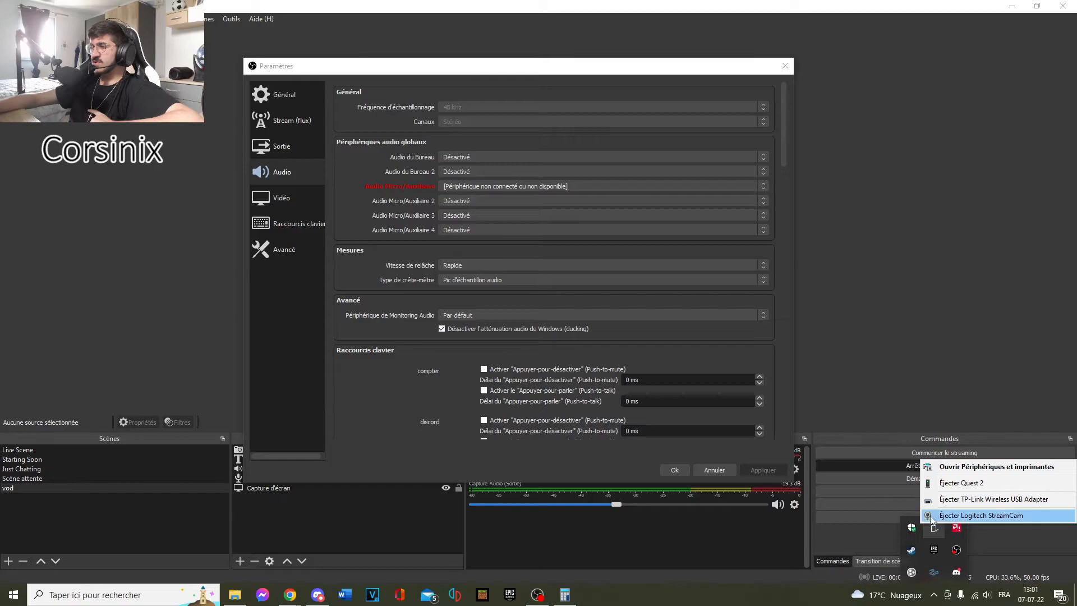
pyautogui.click(931, 466)
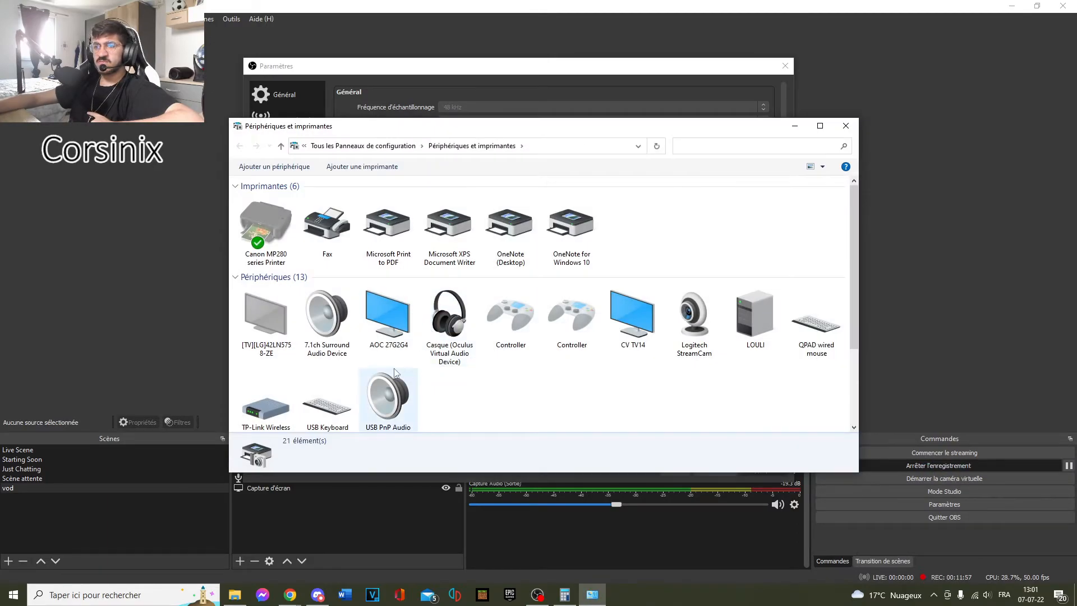
pyautogui.scroll(-2, 387, 404)
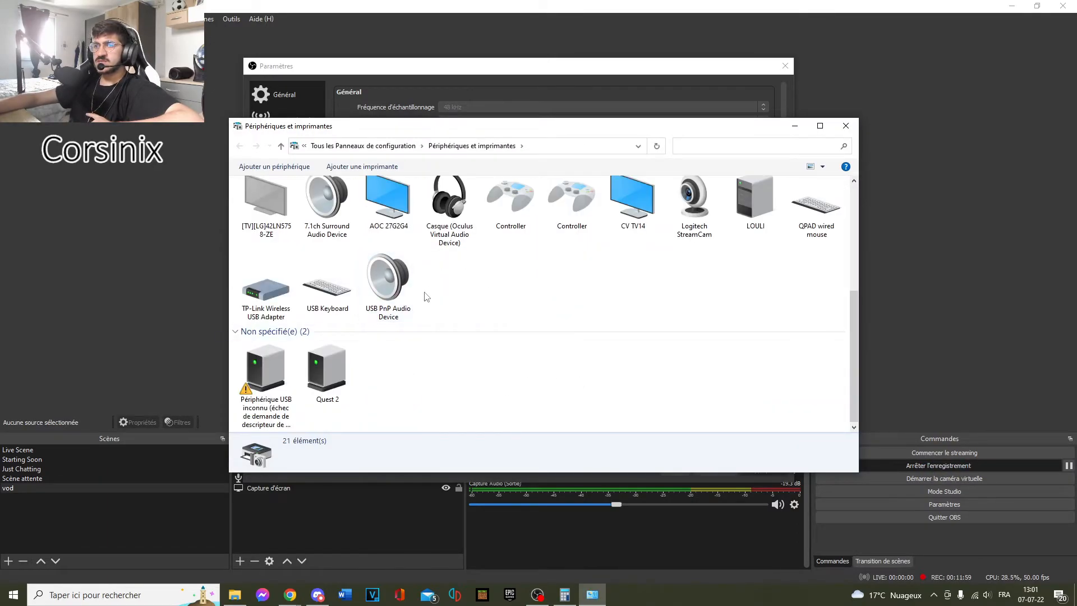
pyautogui.rightClick(371, 274)
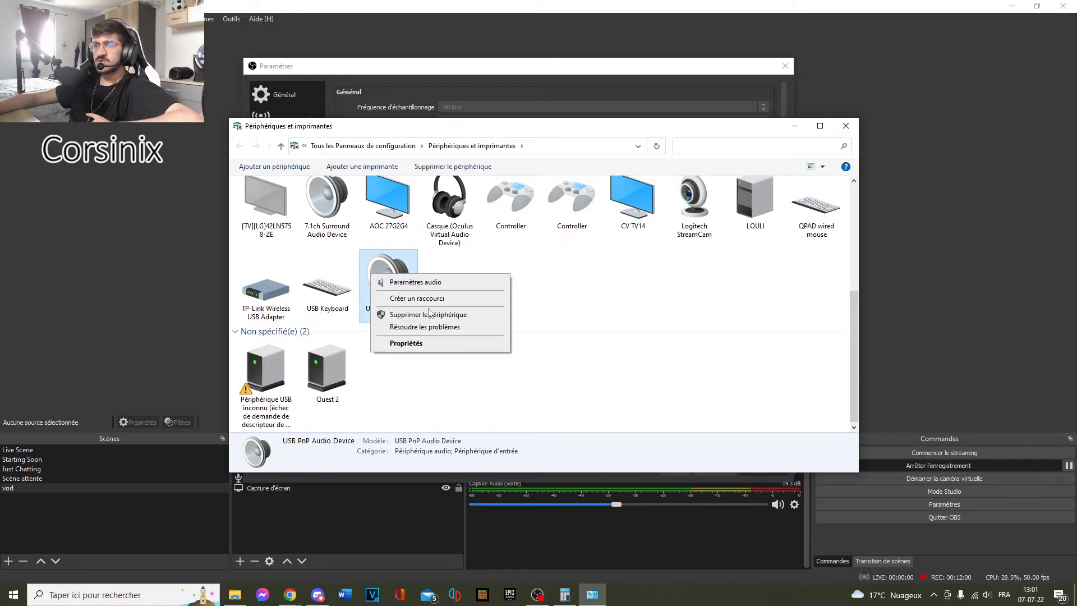
pyautogui.click(408, 284)
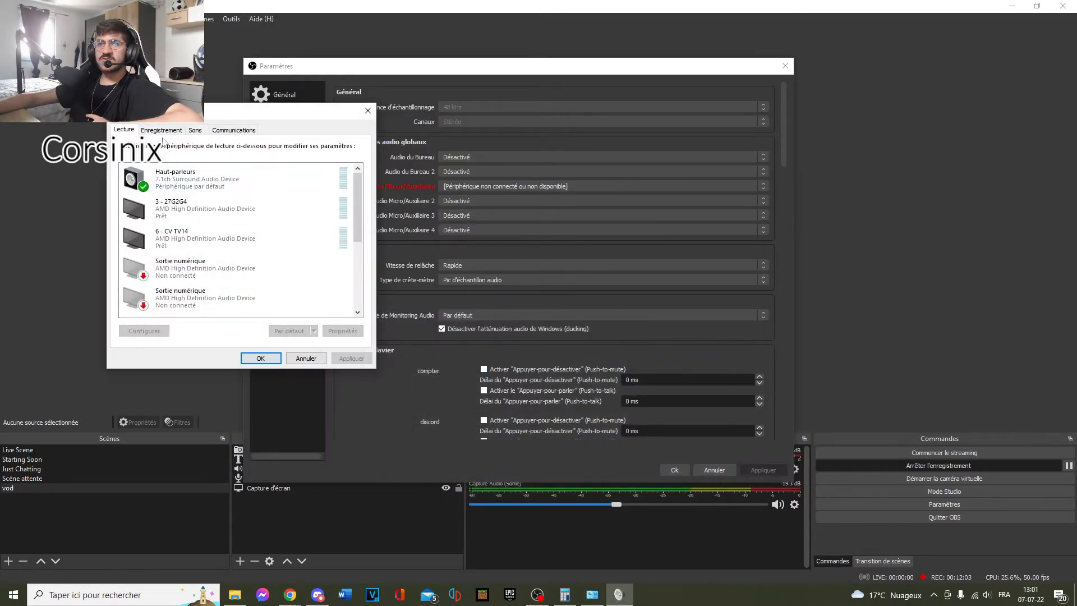
# Check the default sample rate format in the properties of the USB PnP Audio Device microphone, and close the sound dialogs
pyautogui.click(162, 131)
pyautogui.scroll(-1, 213, 224)
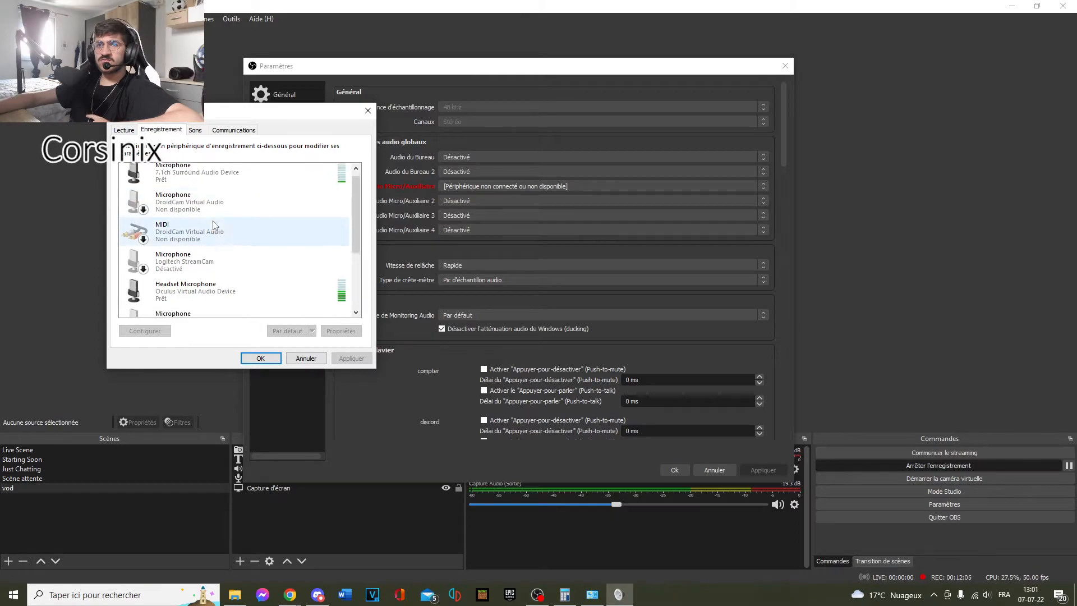
pyautogui.scroll(-1, 213, 224)
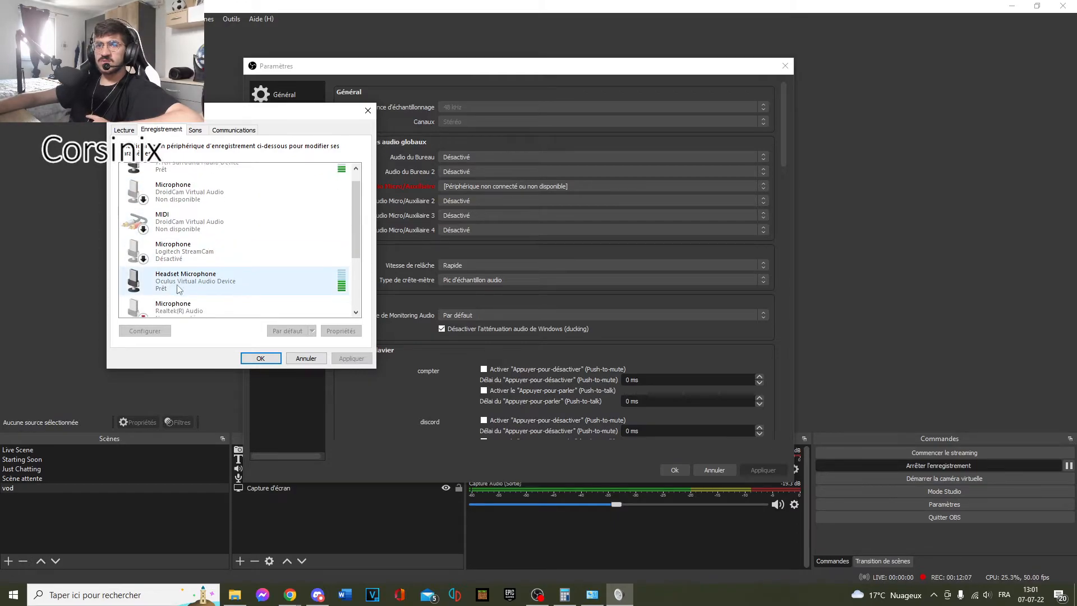
pyautogui.scroll(-4, 178, 288)
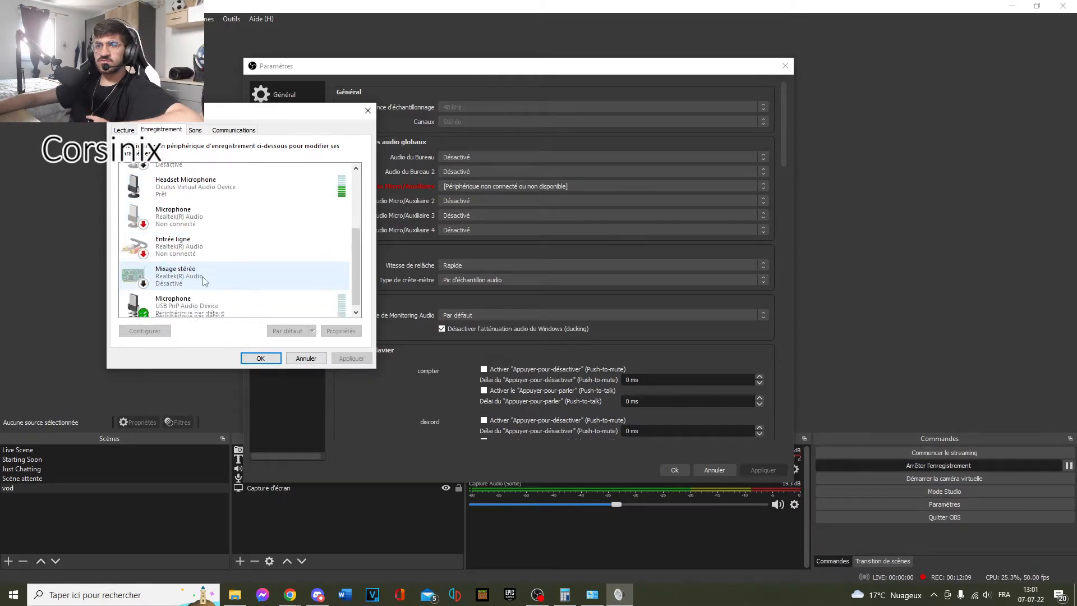
pyautogui.scroll(-1, 204, 281)
pyautogui.click(197, 299)
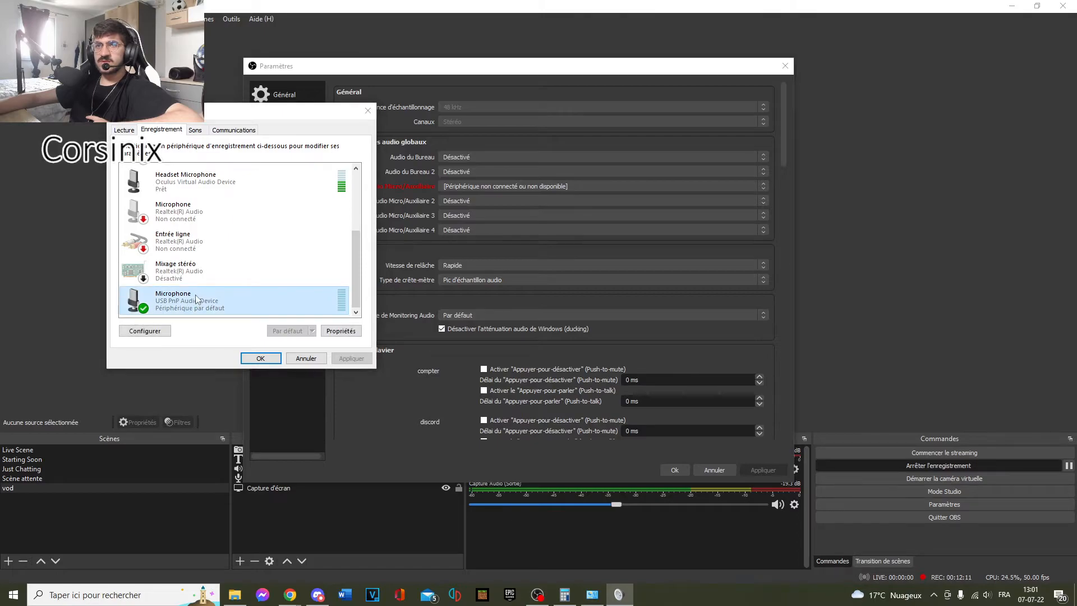
pyautogui.doubleClick(196, 299)
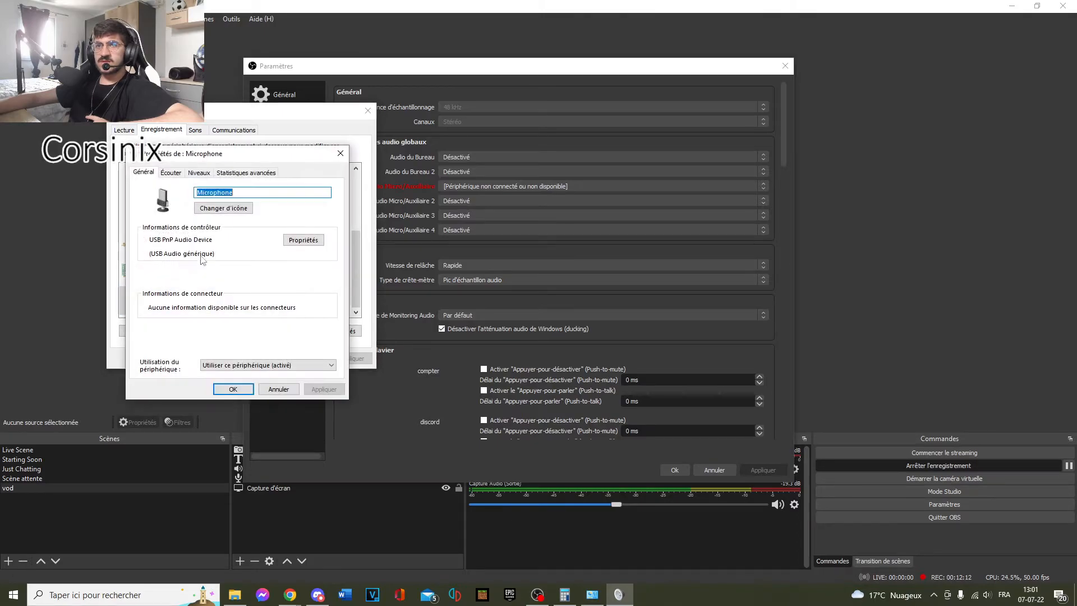
pyautogui.click(243, 173)
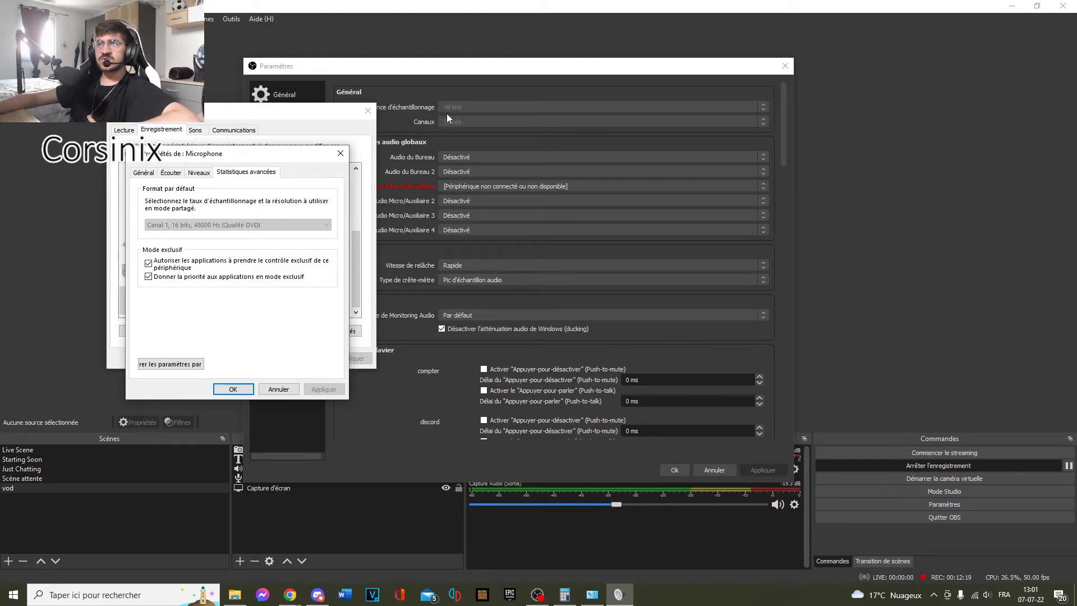
pyautogui.click(340, 153)
pyautogui.click(368, 111)
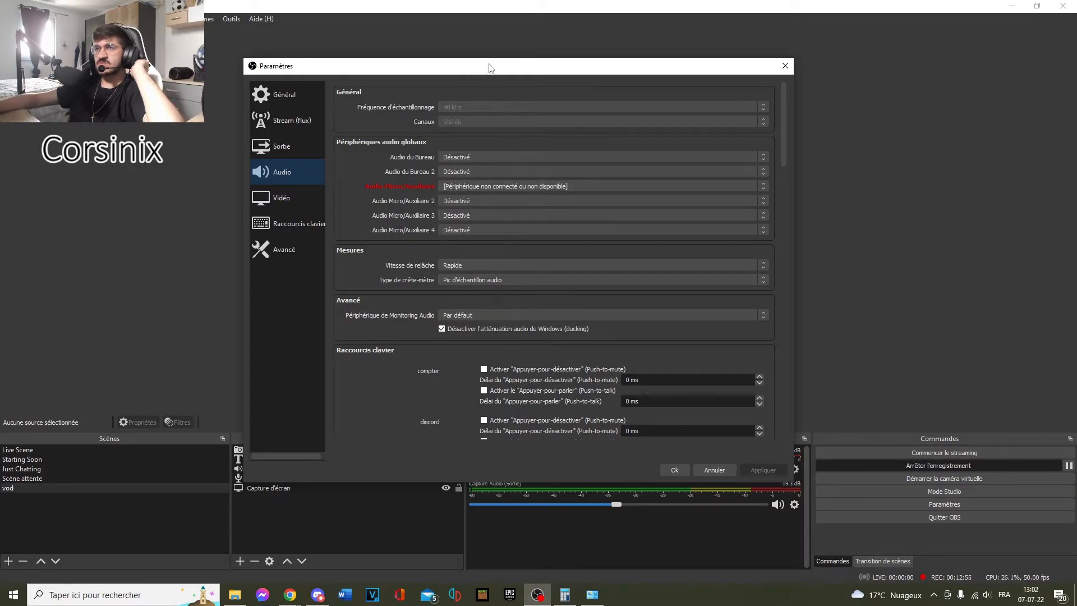
# Examine the push-to-mute and push-to-talk options of every source in the Audio settings
pyautogui.moveTo(488, 65); pyautogui.dragTo(689, 240)
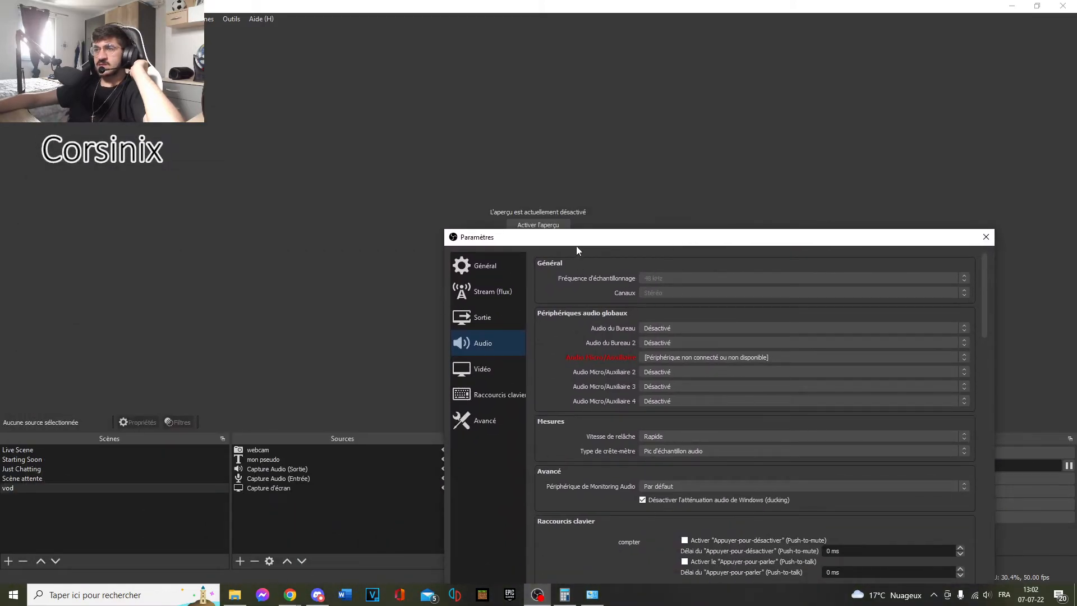
pyautogui.moveTo(576, 247); pyautogui.dragTo(389, 82)
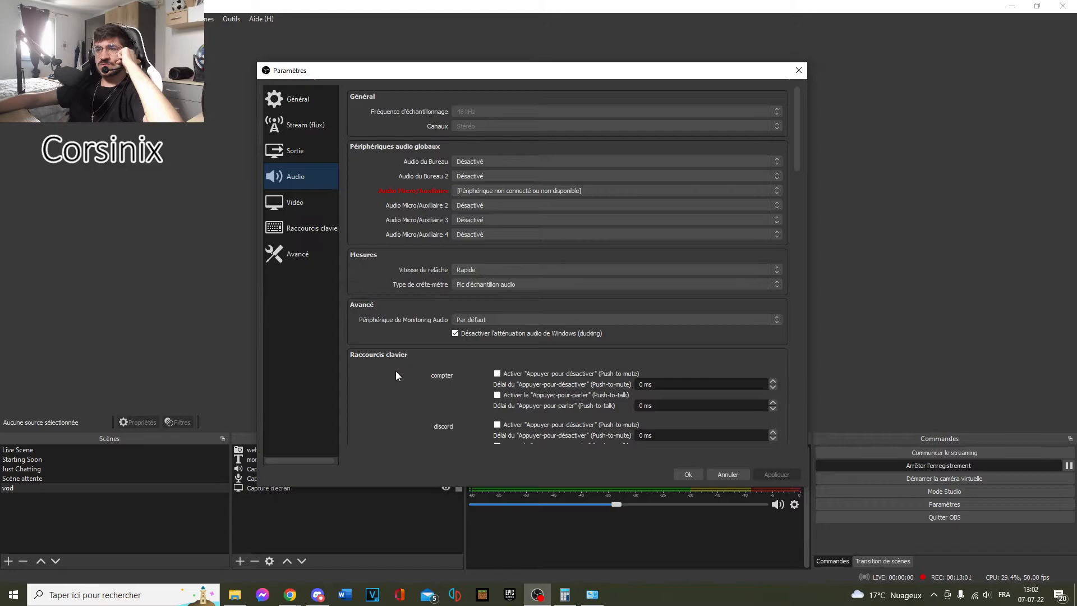
pyautogui.scroll(-1, 395, 371)
pyautogui.scroll(-2, 381, 332)
pyautogui.scroll(-3, 392, 325)
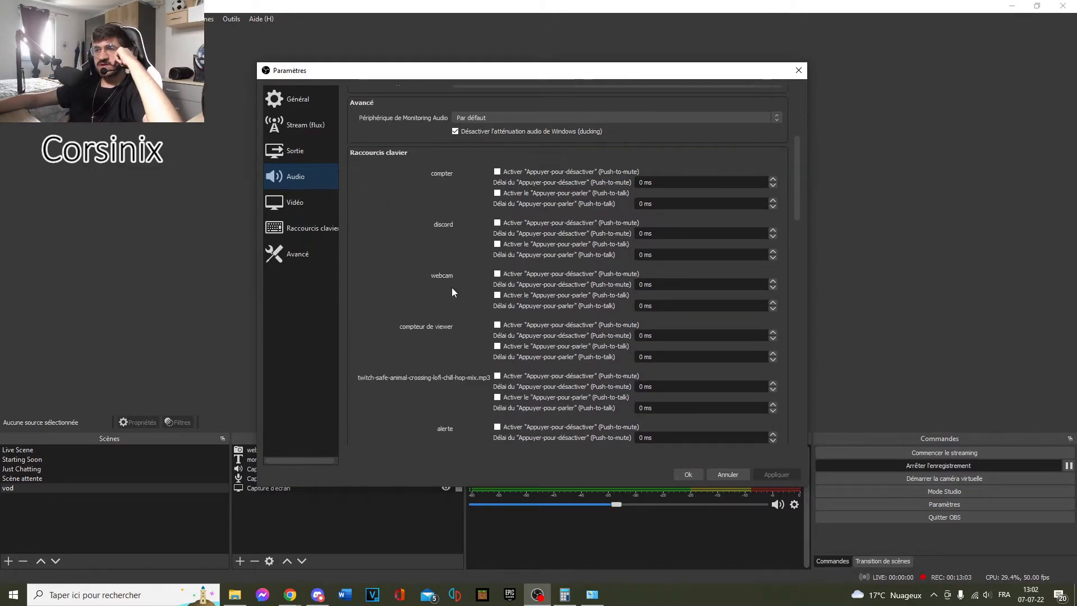
pyautogui.scroll(-4, 473, 249)
pyautogui.scroll(-15, 564, 283)
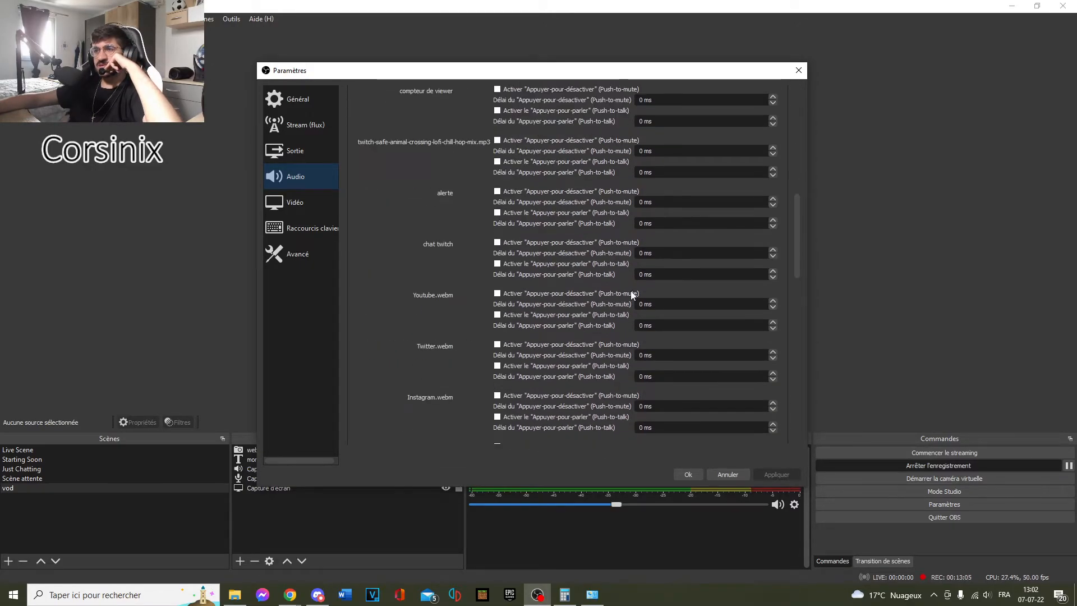
pyautogui.scroll(20, 569, 331)
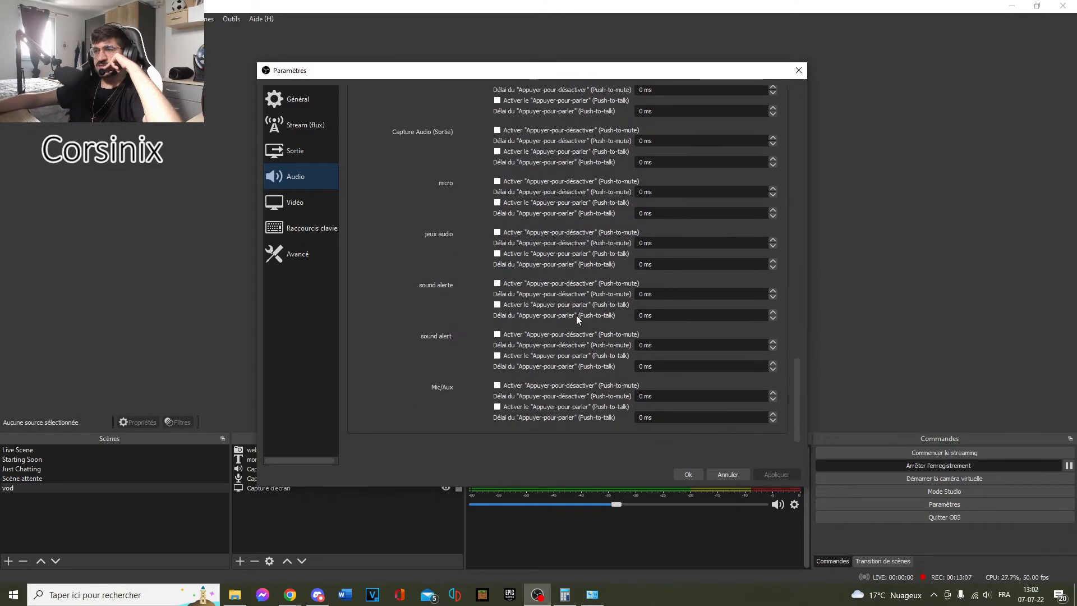
pyautogui.scroll(2, 561, 315)
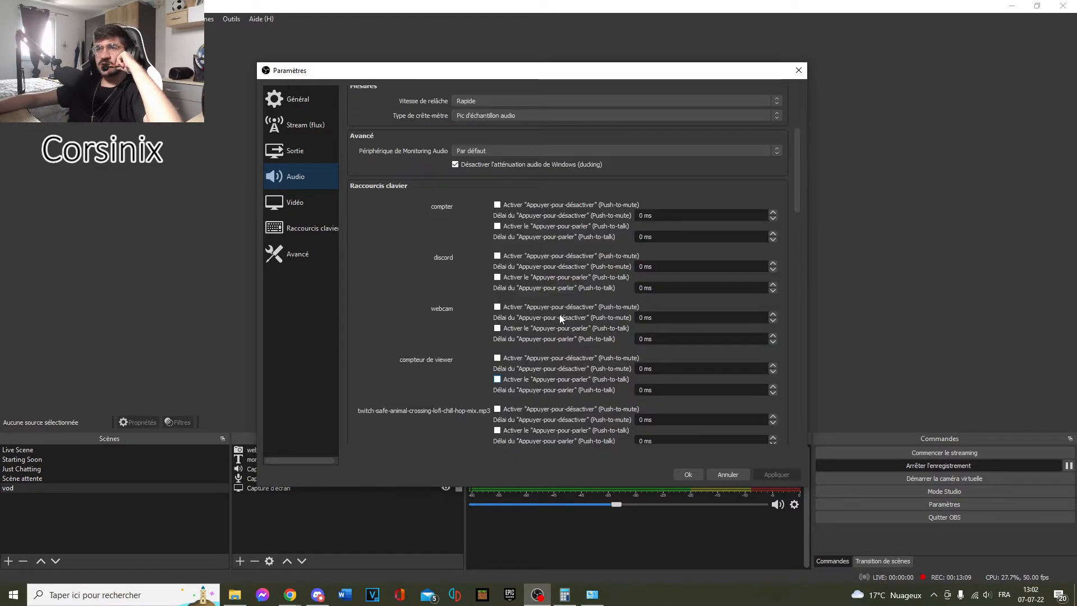
# Review the audio monitoring and metering settings, keeping Pic d'échantillon audio as the peak meter type
pyautogui.scroll(3, 494, 274)
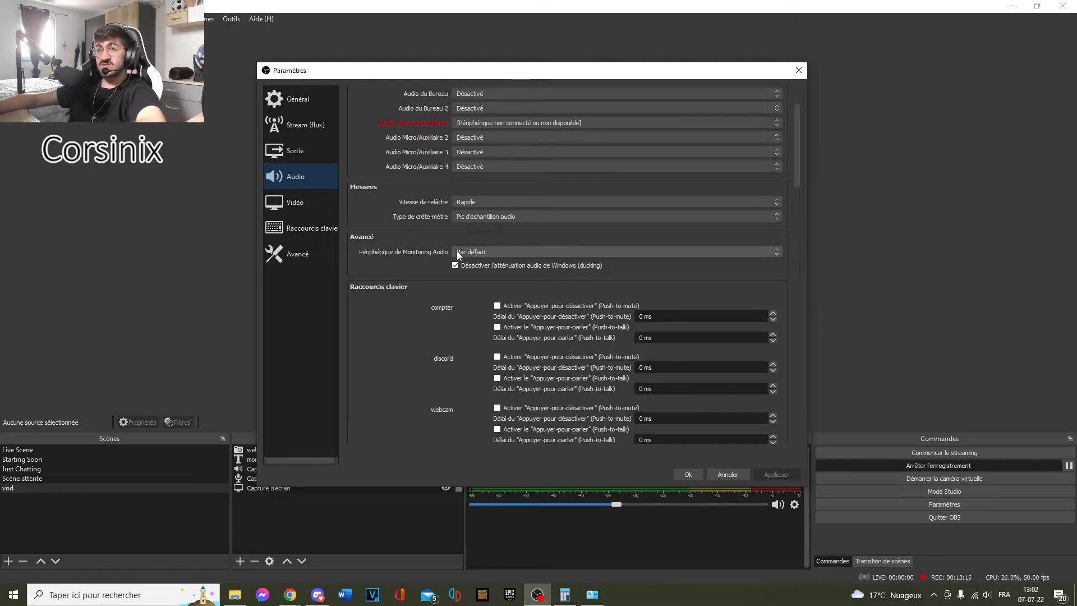
pyautogui.scroll(1, 460, 271)
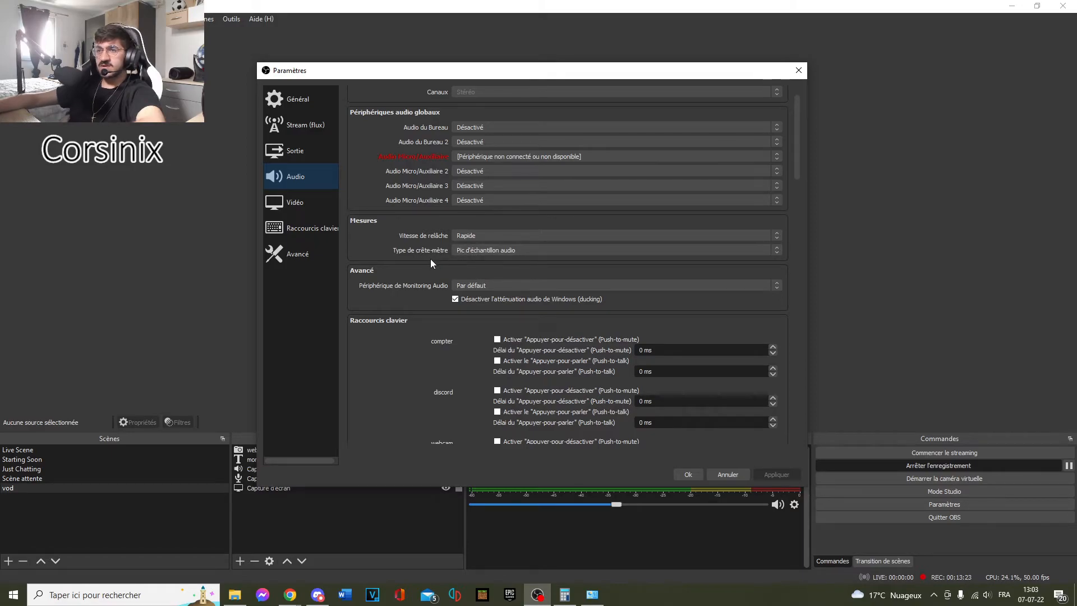
pyautogui.scroll(1, 388, 242)
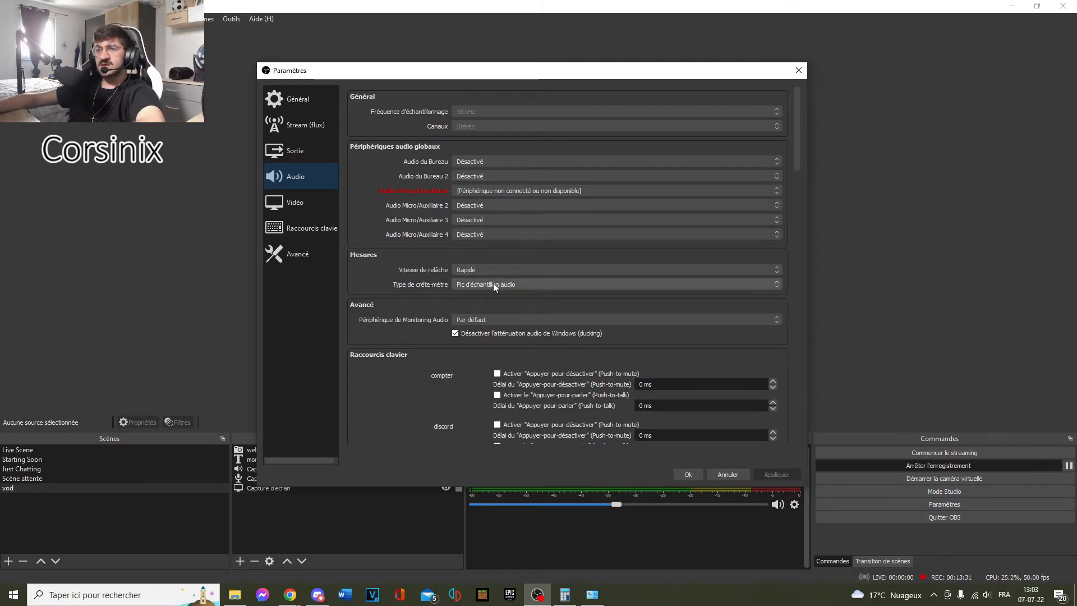
pyautogui.click(613, 289)
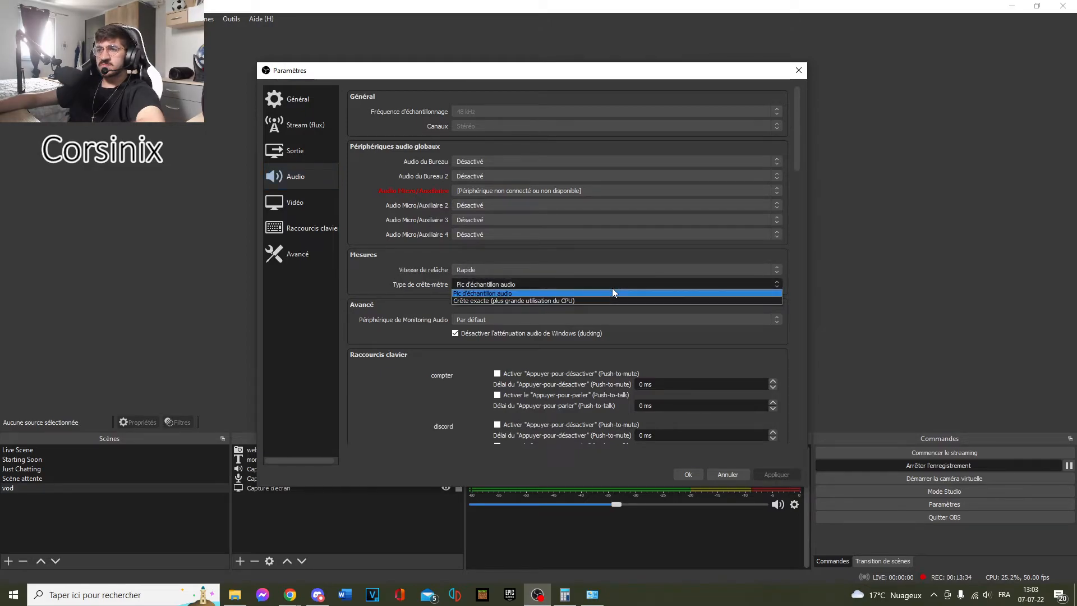
pyautogui.click(533, 292)
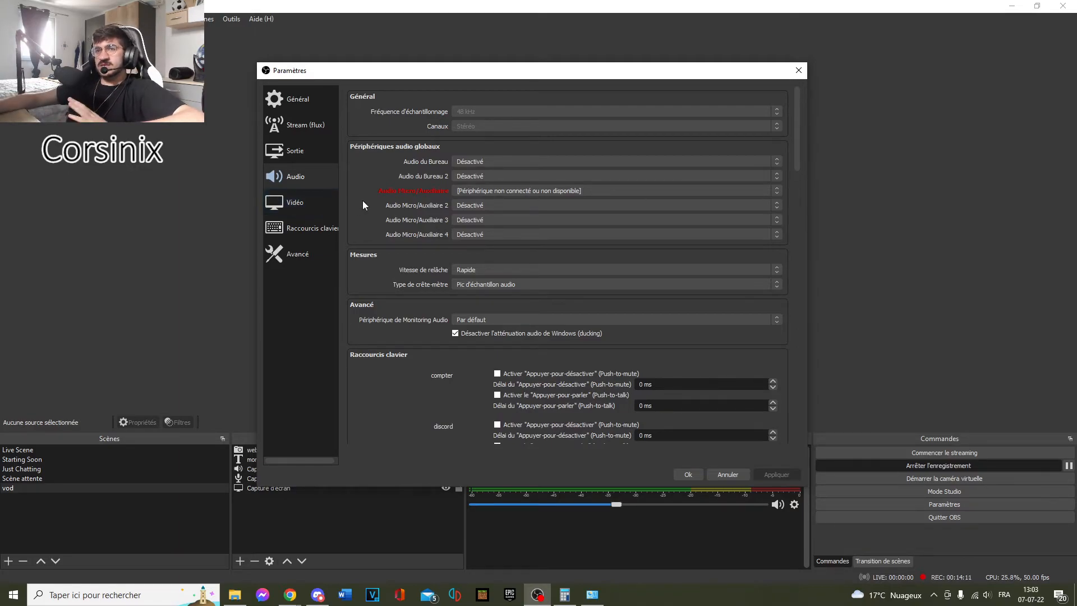
# Open the Video settings and examine the base and output resolutions
pyautogui.click(317, 210)
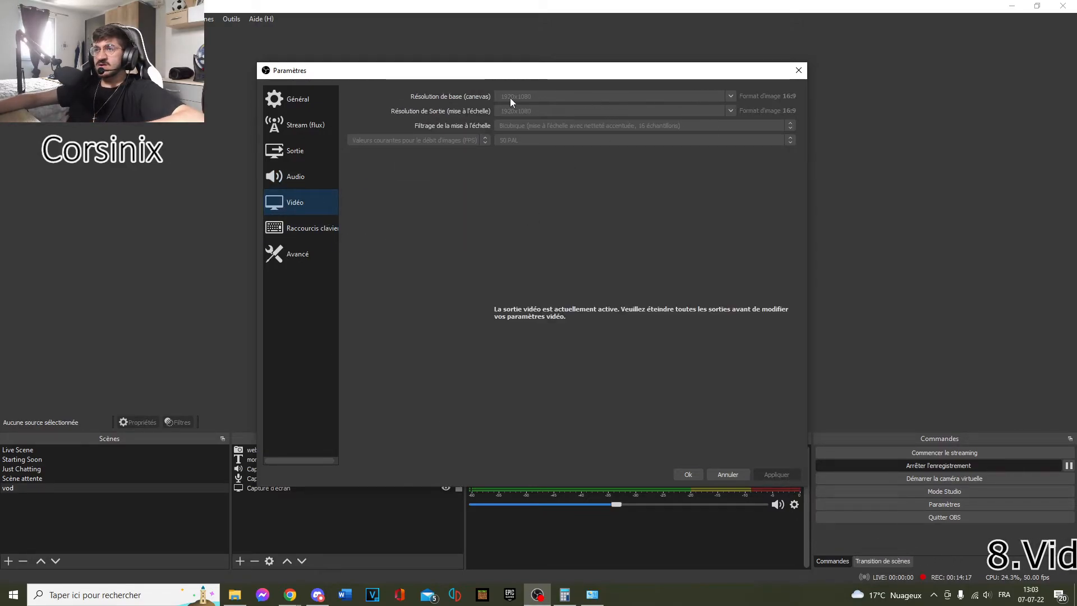
pyautogui.moveTo(492, 76); pyautogui.dragTo(446, 164)
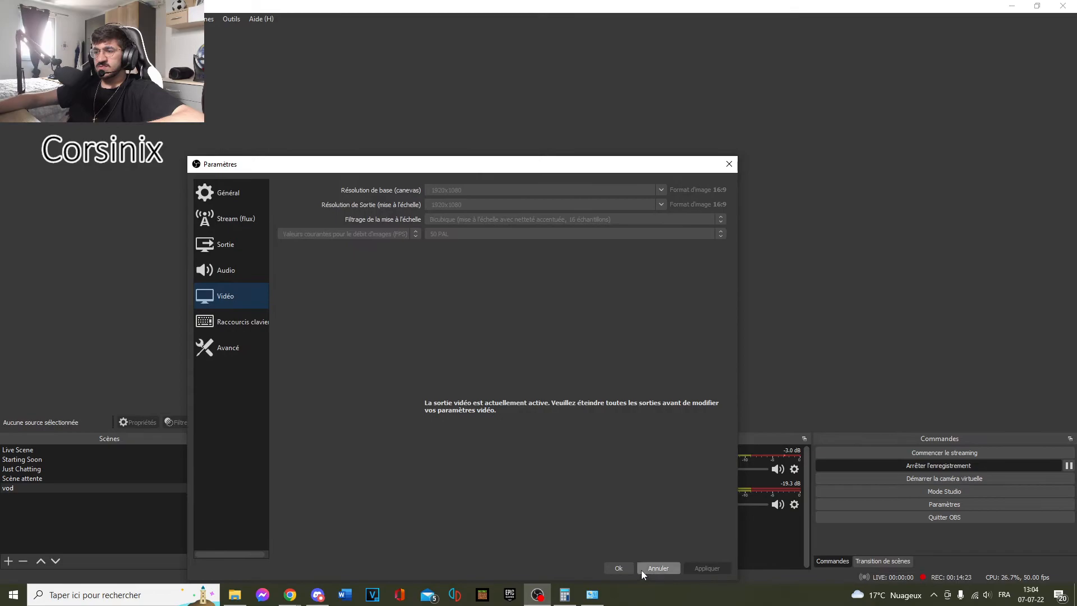
# Close the settings window, and turn the preview on and back off
pyautogui.click(620, 569)
pyautogui.click(536, 227)
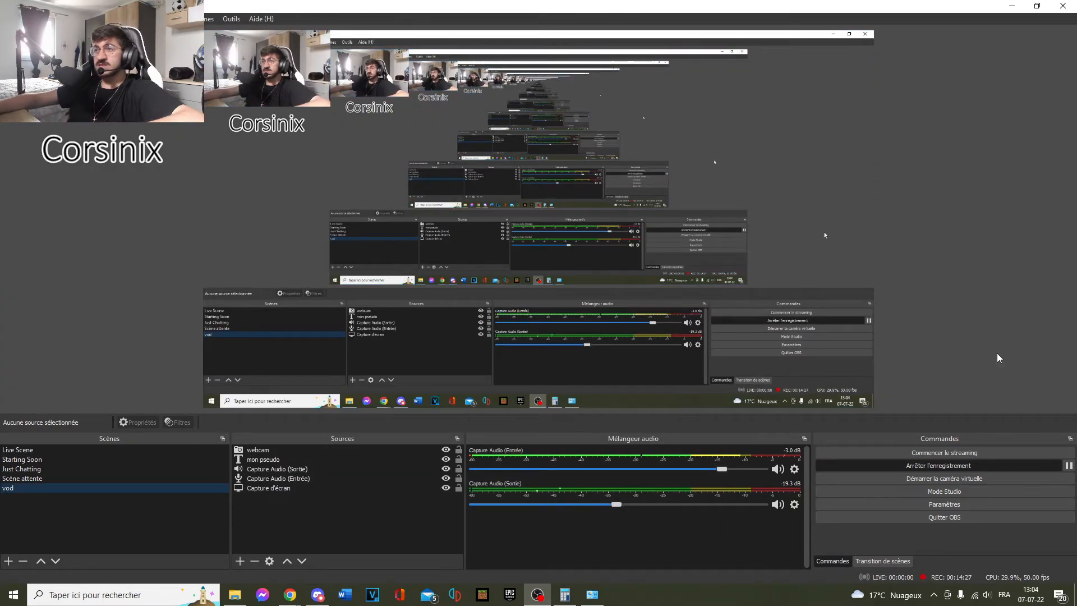
pyautogui.rightClick(995, 286)
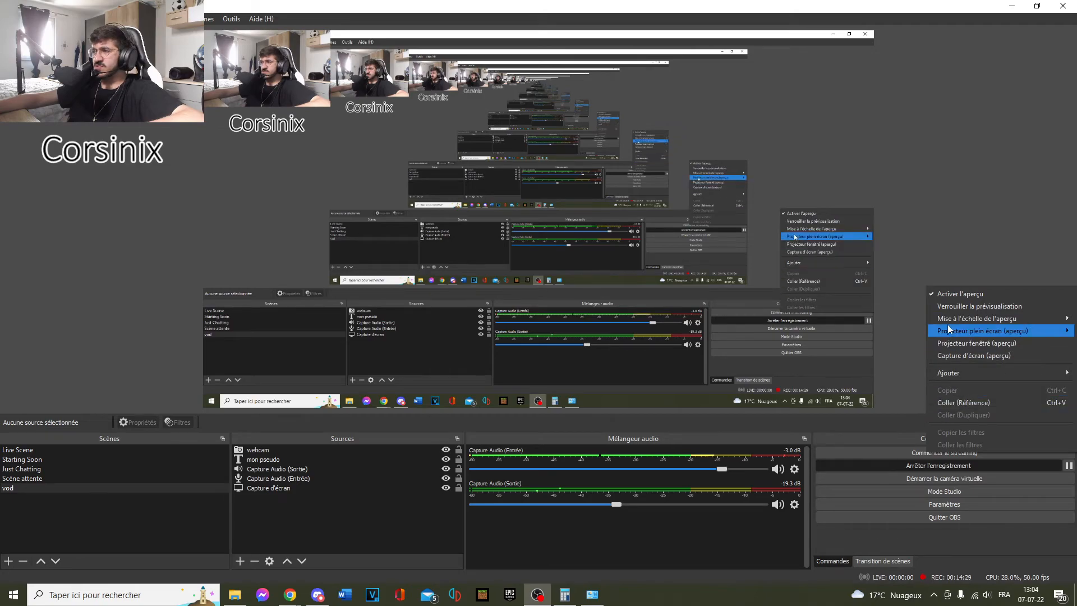
pyautogui.click(944, 295)
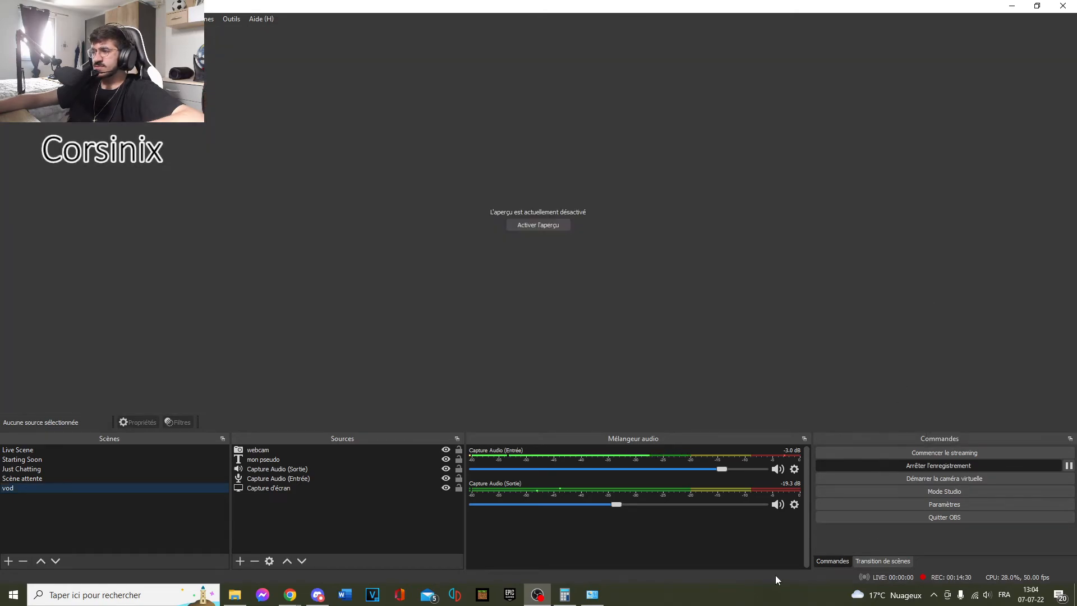
# Reopen the Video settings and review the resolutions, scaling filter and frame rate
pyautogui.click(878, 503)
pyautogui.click(301, 222)
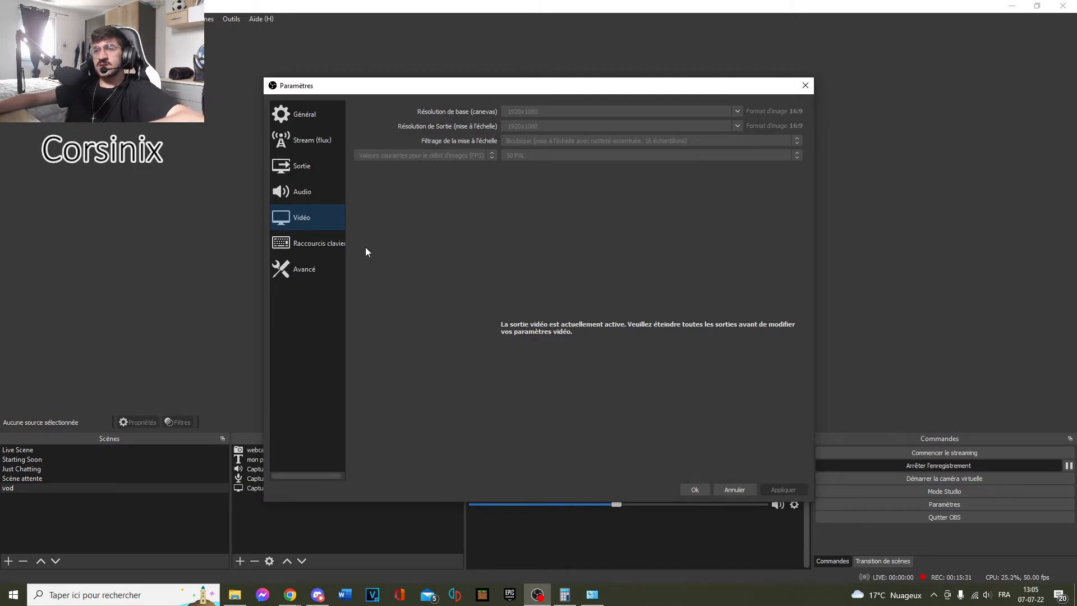
# Review the keyboard shortcut settings and the Advanced settings, including recording, stream delay and network options, and close the settings window
pyautogui.click(336, 252)
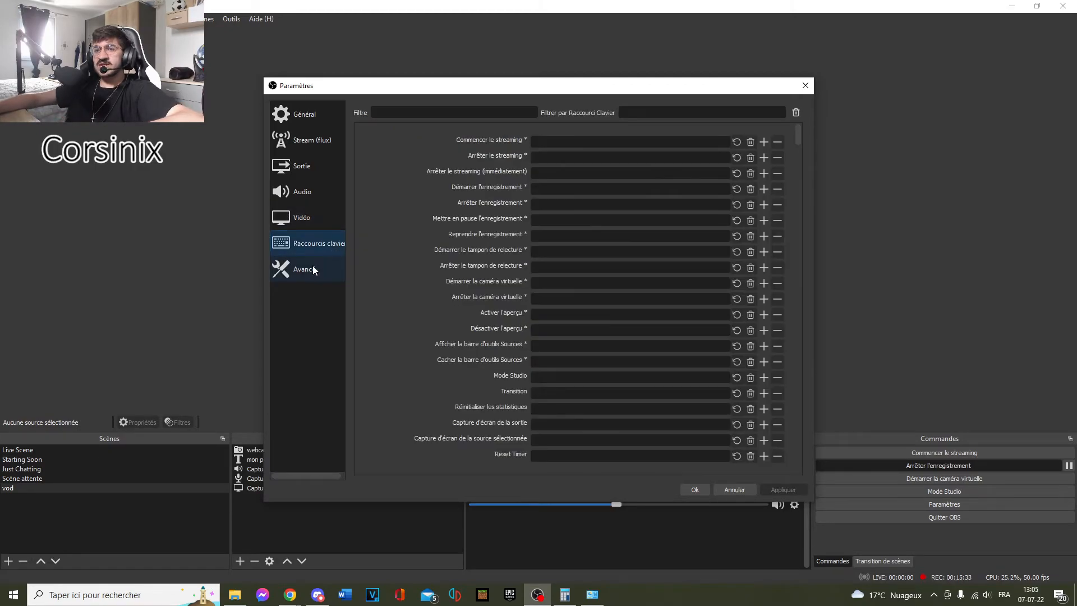
pyautogui.click(301, 274)
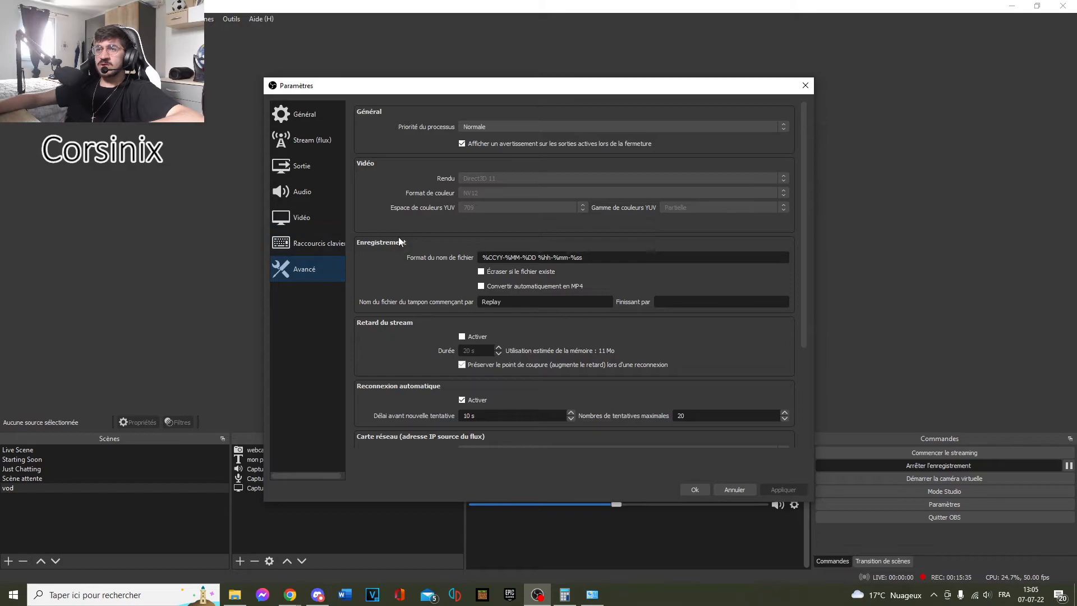
pyautogui.scroll(-3, 419, 286)
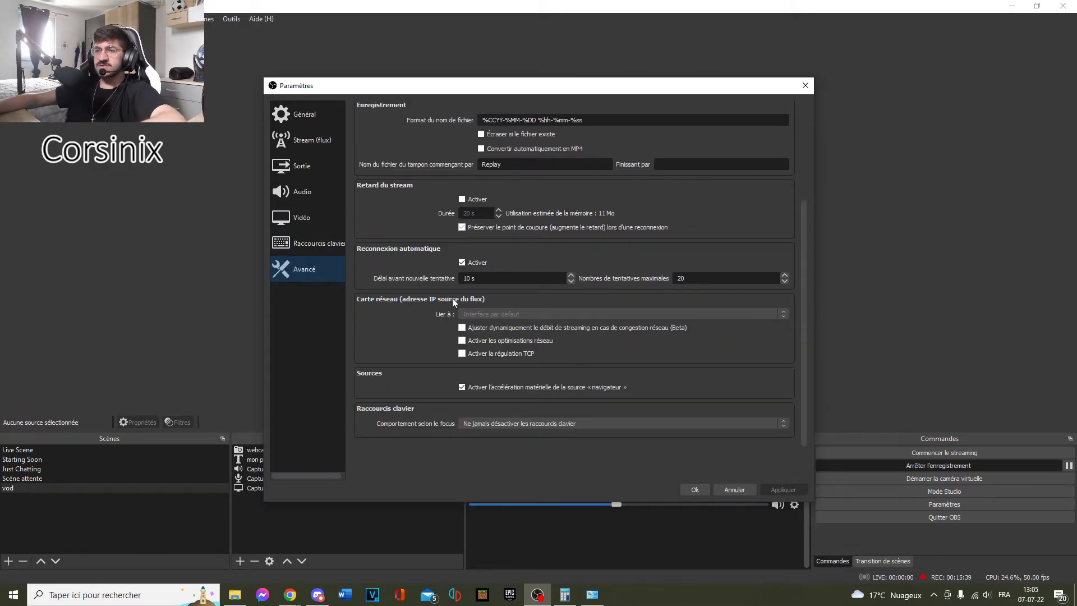
pyautogui.scroll(2, 452, 297)
pyautogui.scroll(2, 452, 297)
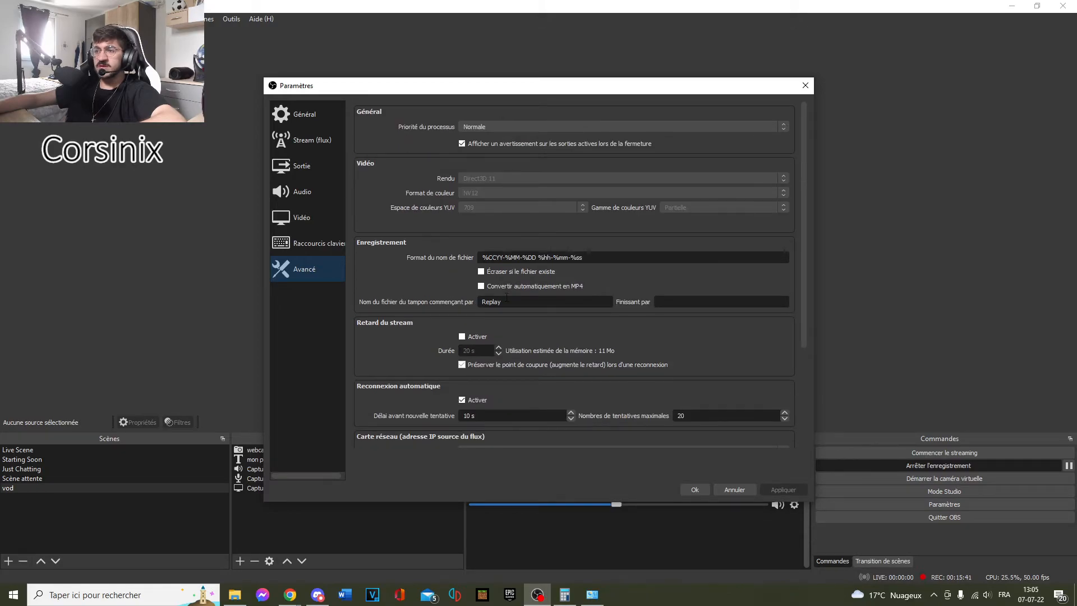
pyautogui.click(688, 492)
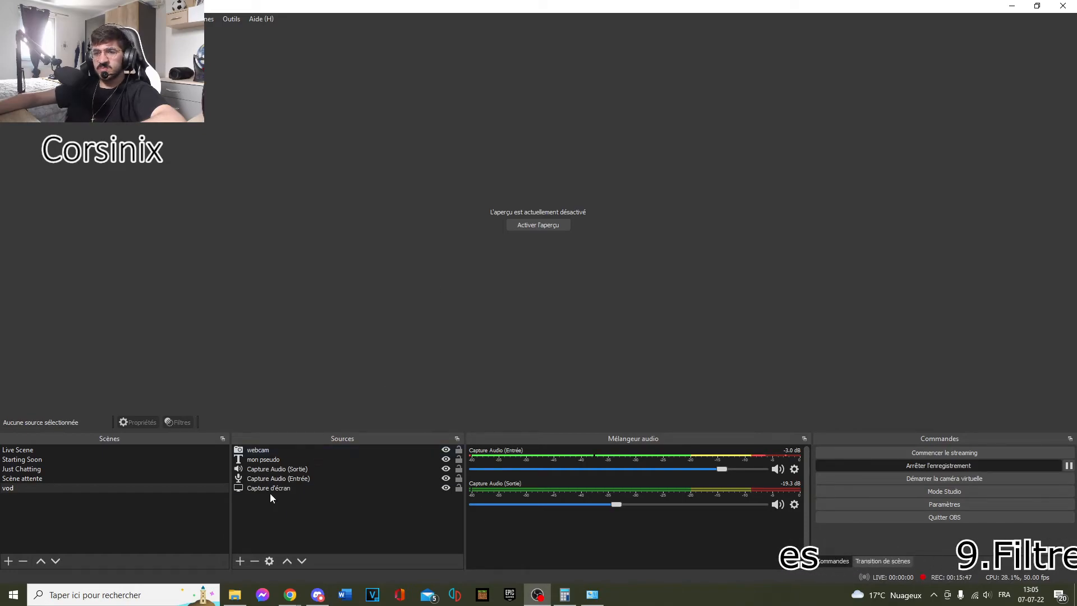
# Turn the preview on and examine the webcam source's filters, including its crop filter and the effect filters that can be added
pyautogui.click(537, 224)
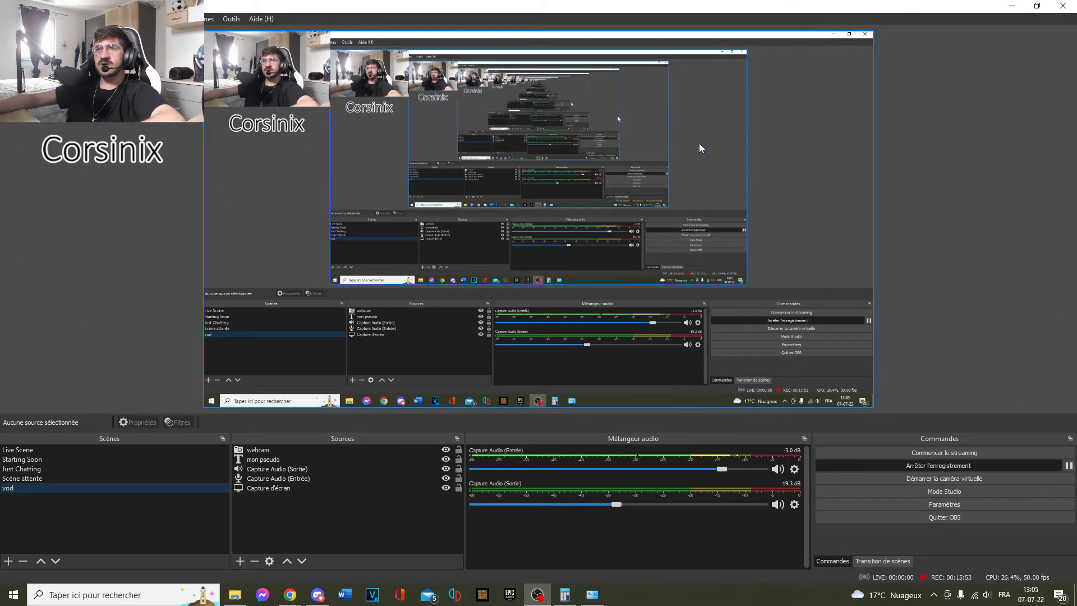
pyautogui.rightClick(258, 449)
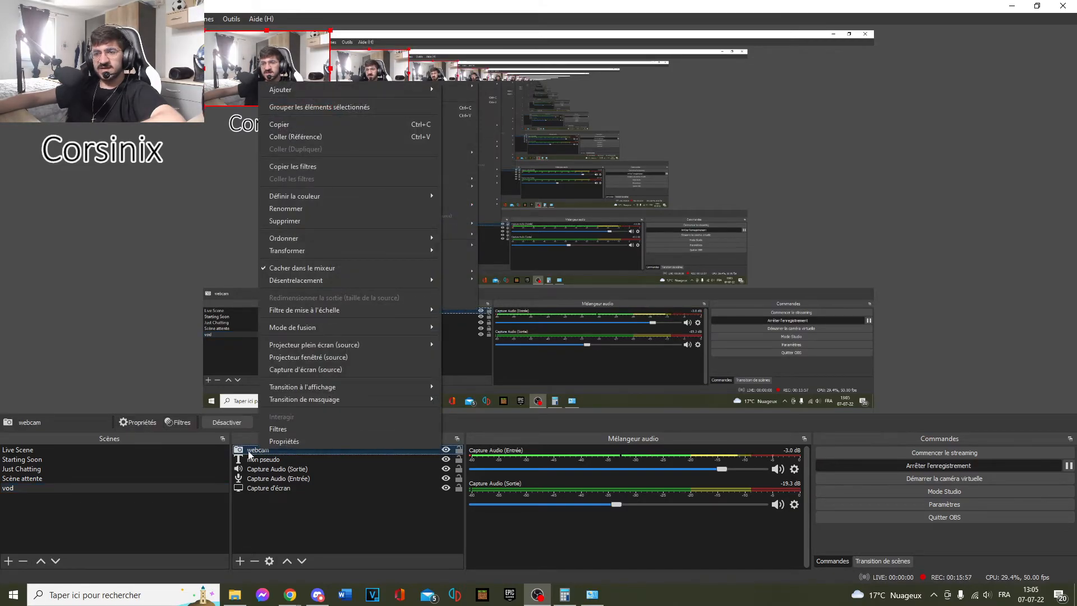
pyautogui.click(277, 429)
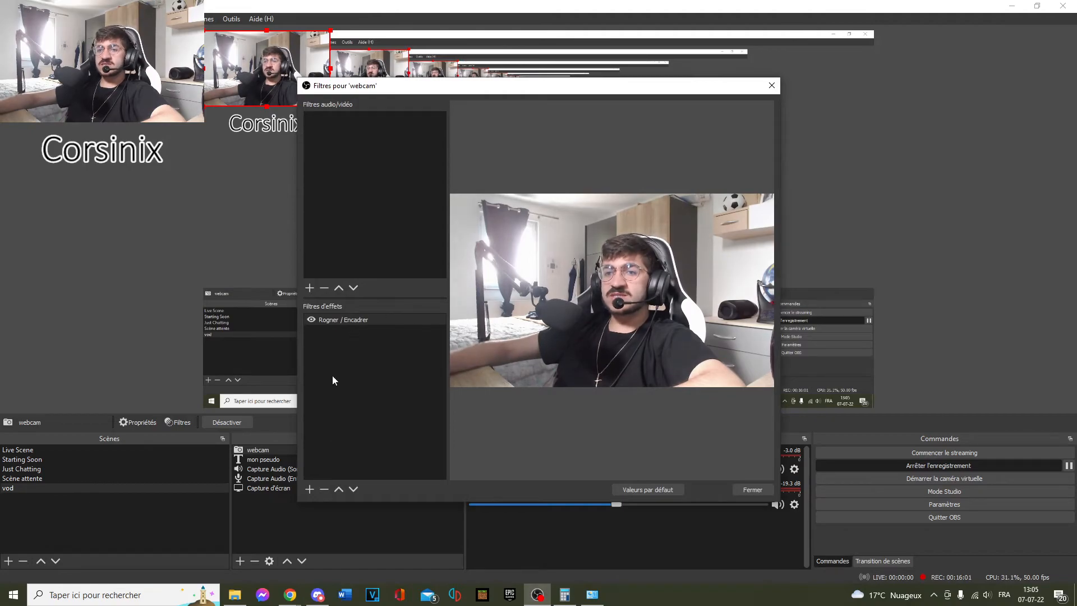
pyautogui.click(308, 493)
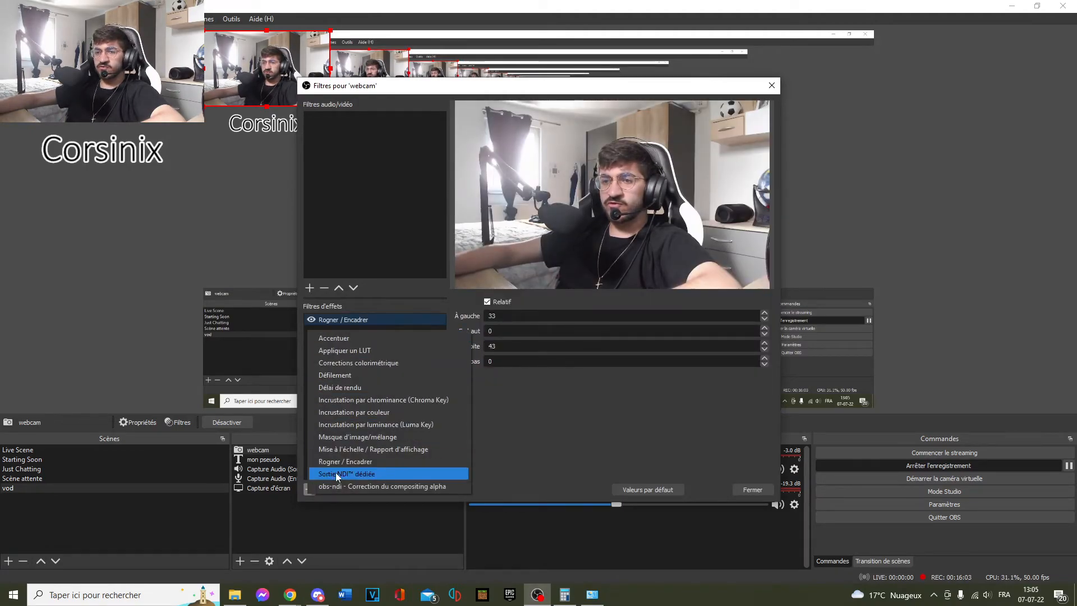
pyautogui.click(544, 443)
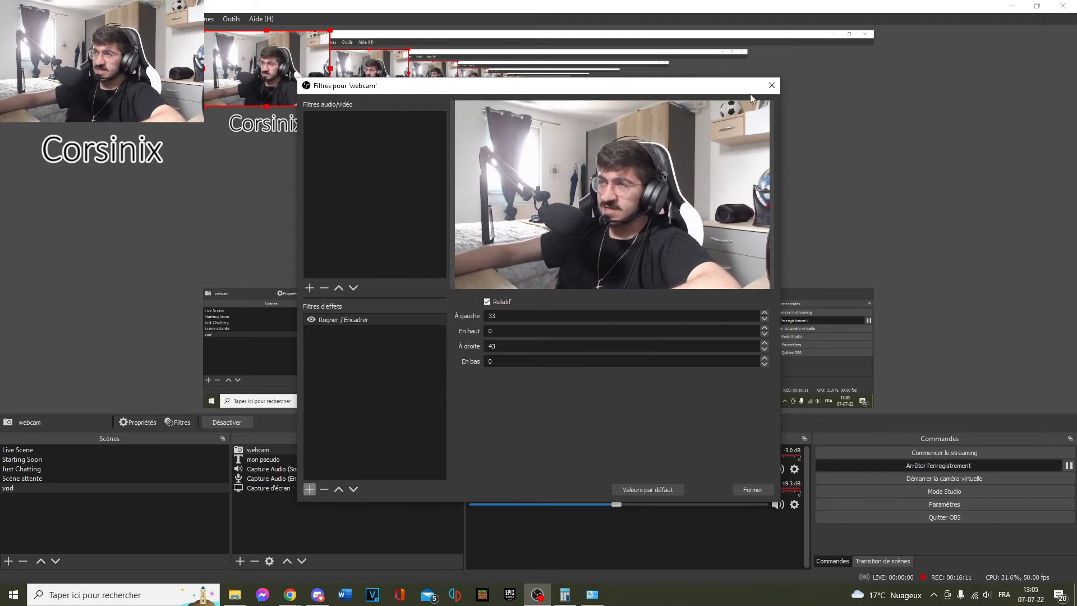
pyautogui.click(770, 87)
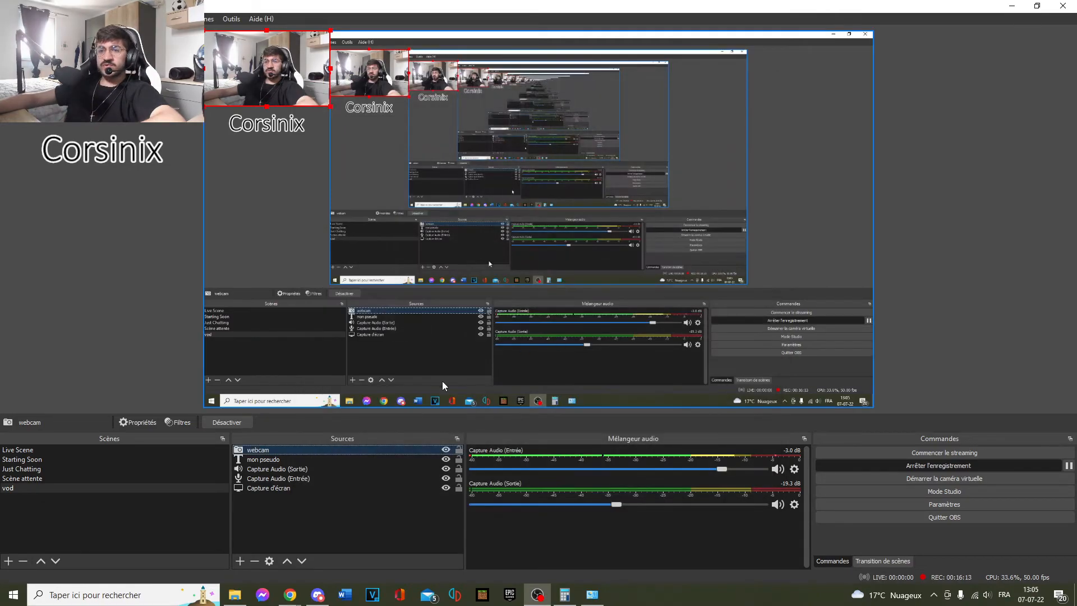
# Open the filters of the Capture Audio (Entrée) source and examine the Noise Gate, Limiteur and Suppression du bruit settings
pyautogui.click(256, 499)
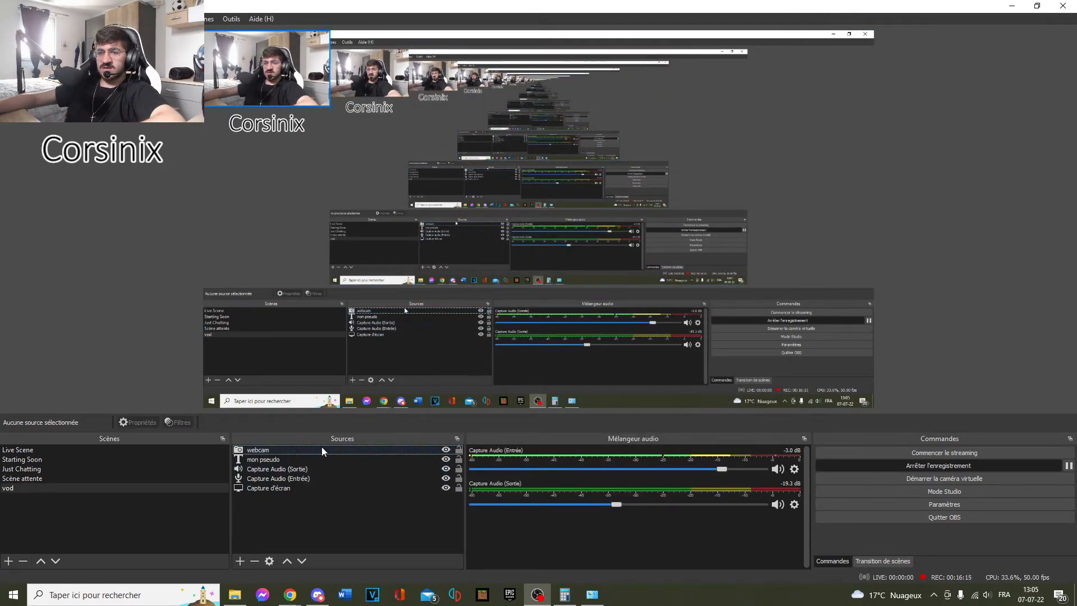
pyautogui.rightClick(256, 482)
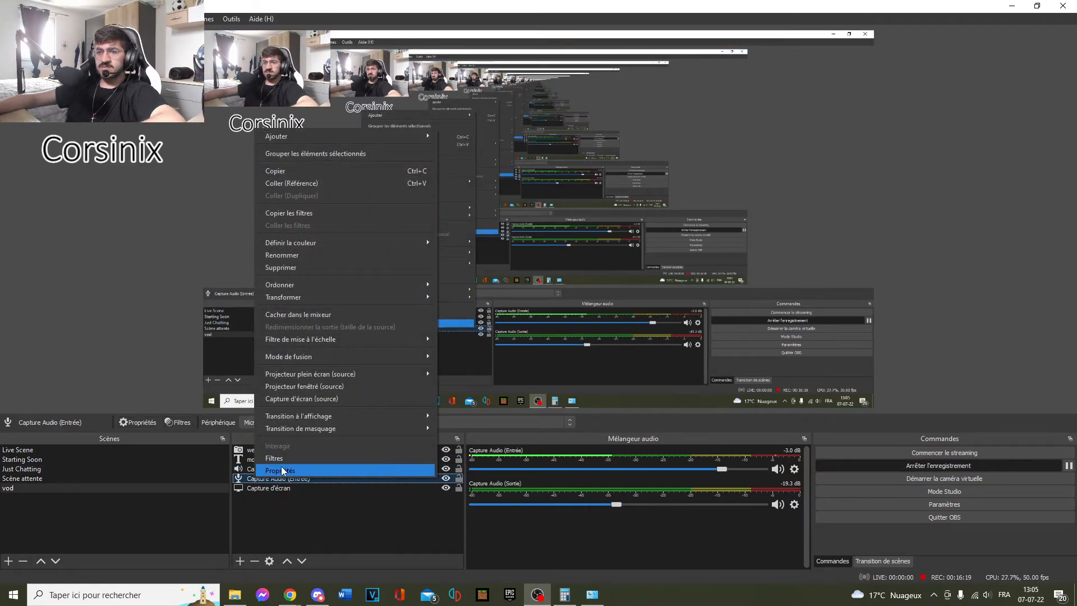
pyautogui.click(275, 459)
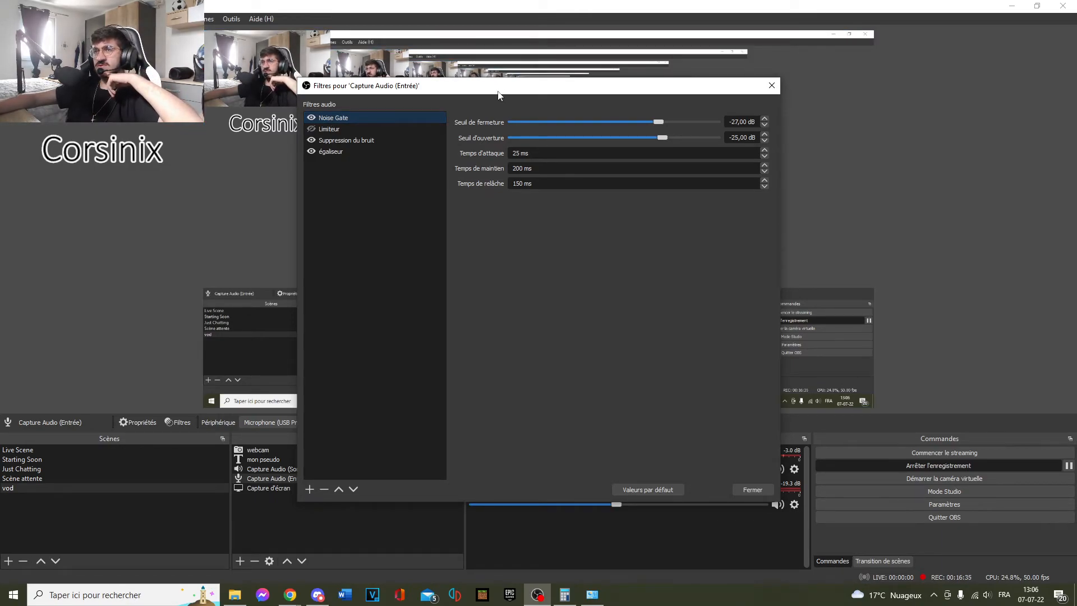
pyautogui.moveTo(499, 88); pyautogui.dragTo(463, 90)
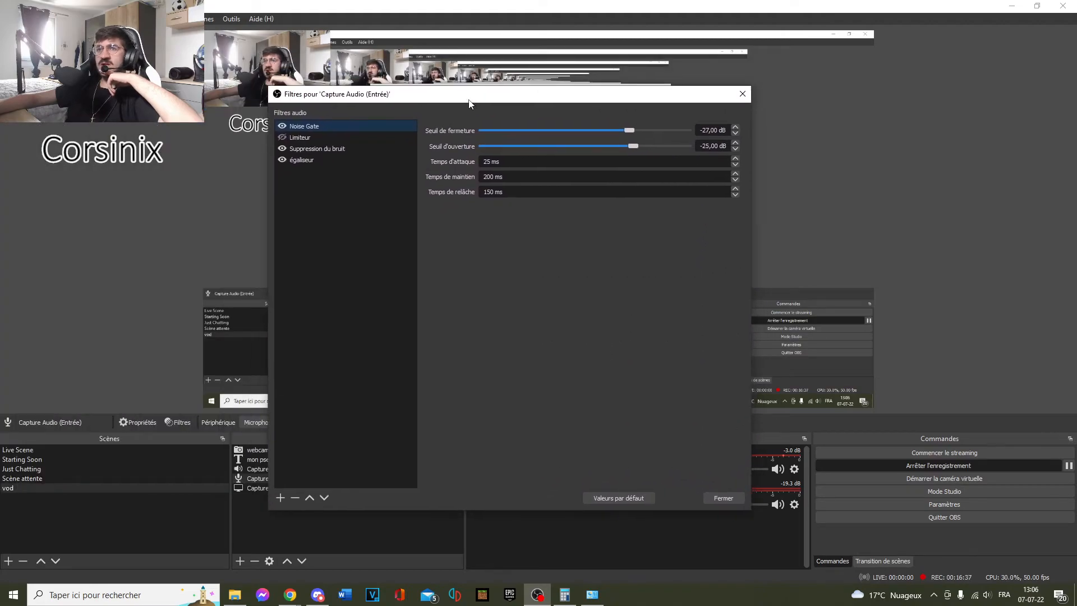
pyautogui.click(331, 138)
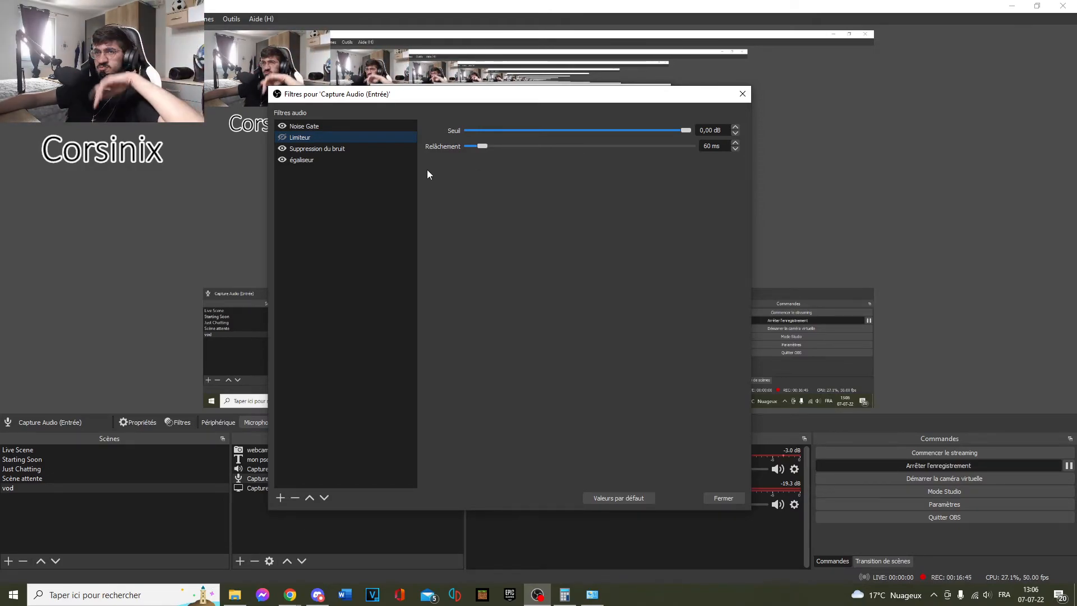
pyautogui.click(352, 148)
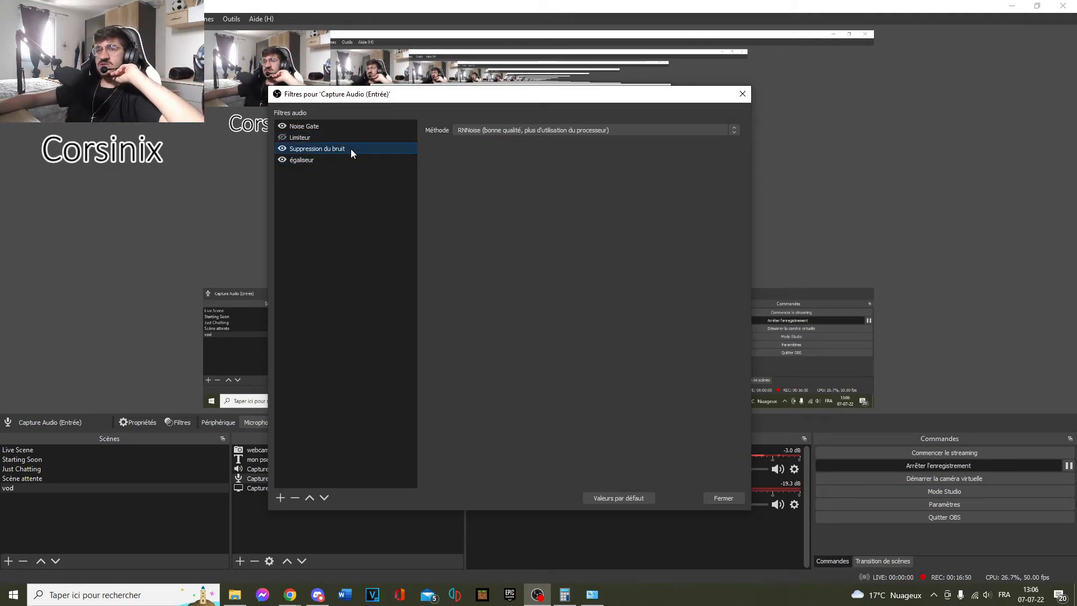
# Examine the égaliseur filter's band levels in the Marvel GEQ plug-in interface, and close the plug-in and the filters window
pyautogui.click(315, 162)
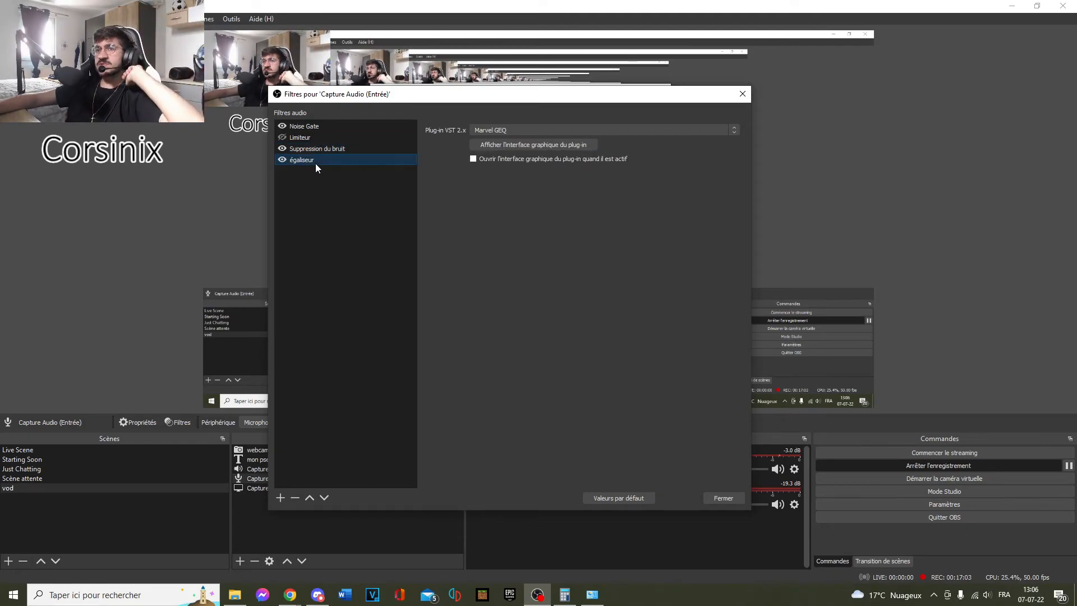
pyautogui.click(524, 145)
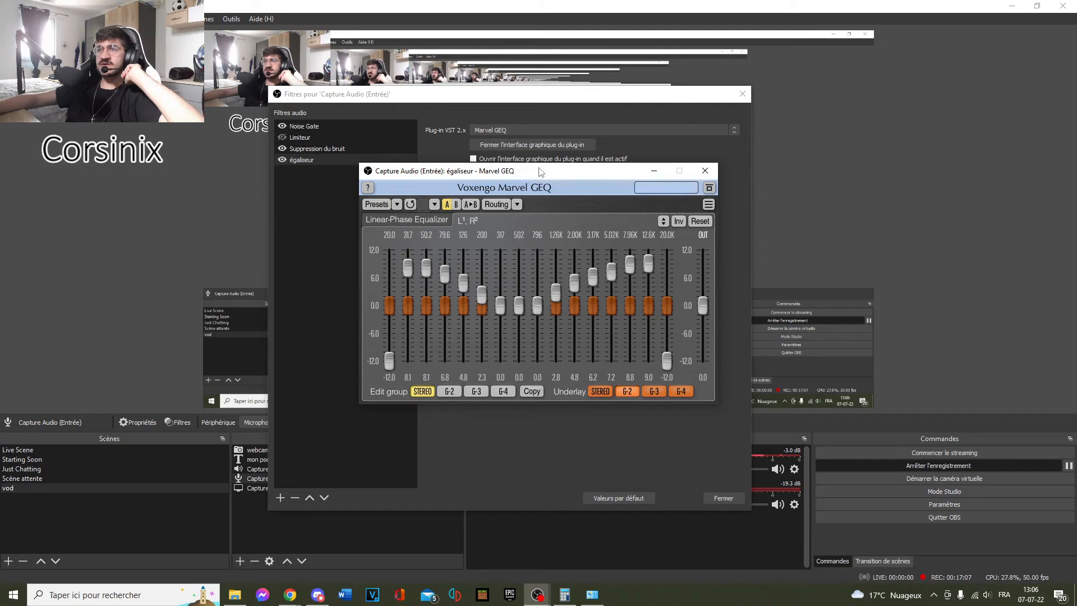
pyautogui.moveTo(534, 176); pyautogui.dragTo(509, 236)
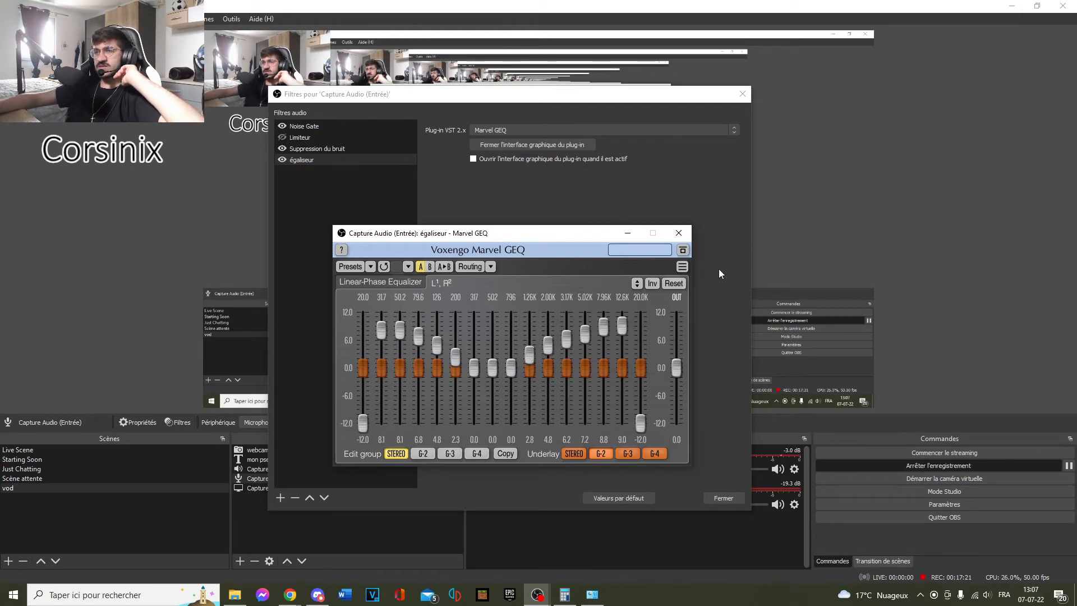
pyautogui.click(686, 231)
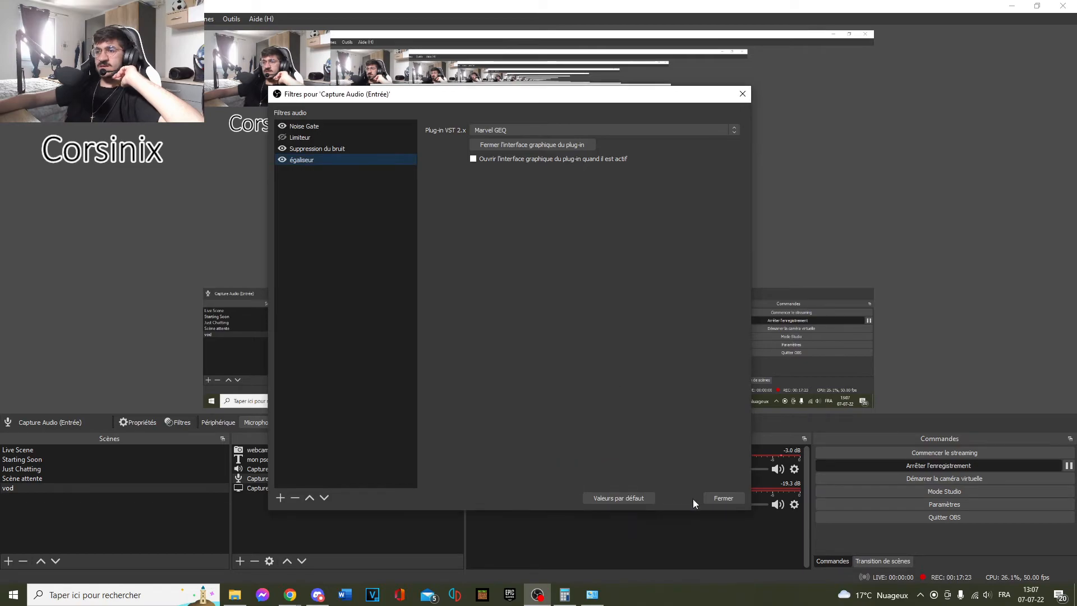
pyautogui.click(723, 498)
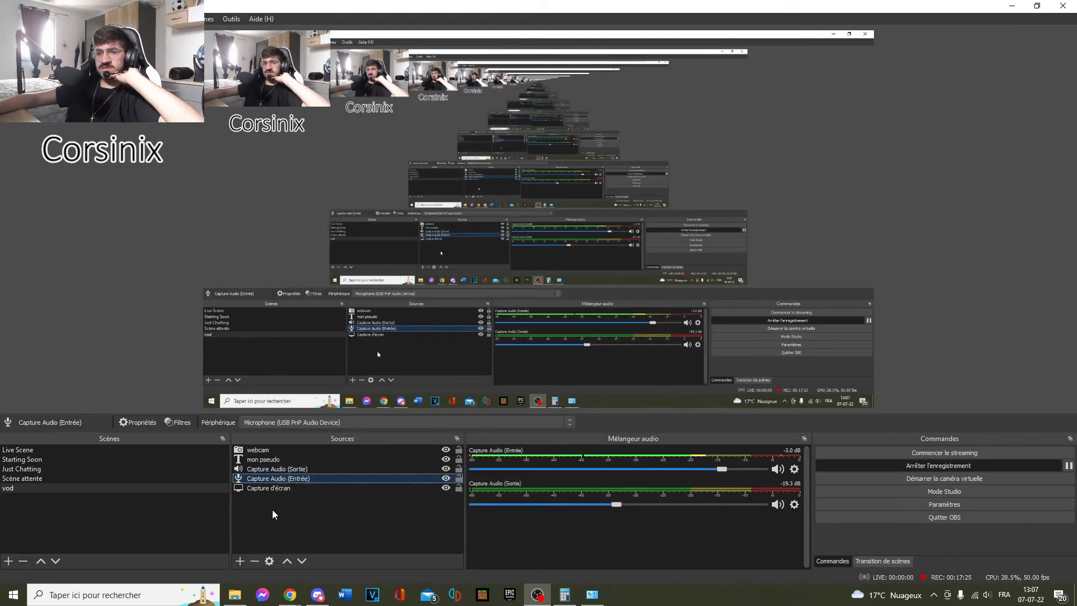